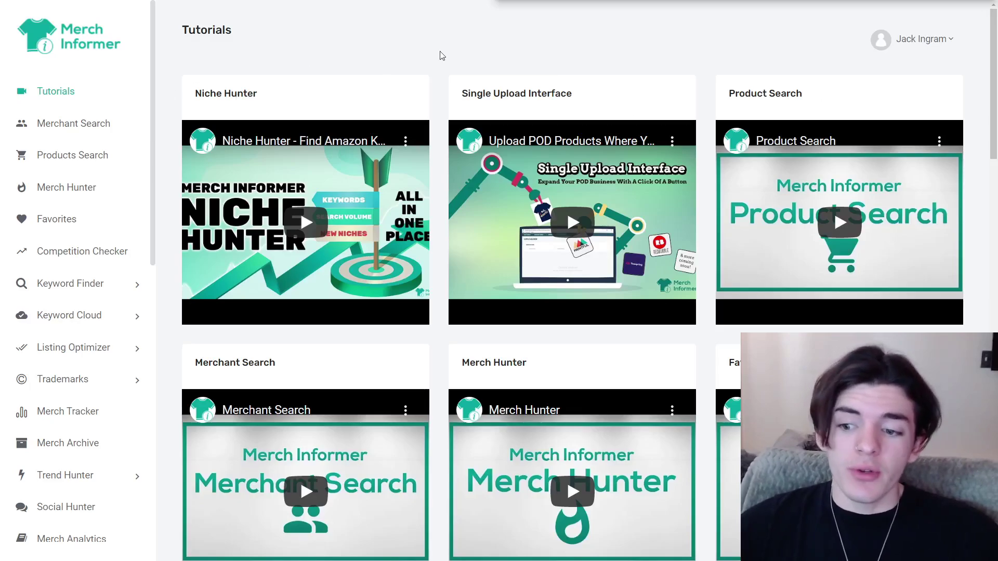
Open Merch Designer and select the RedBubble Design canvas as the product.
click(953, 43)
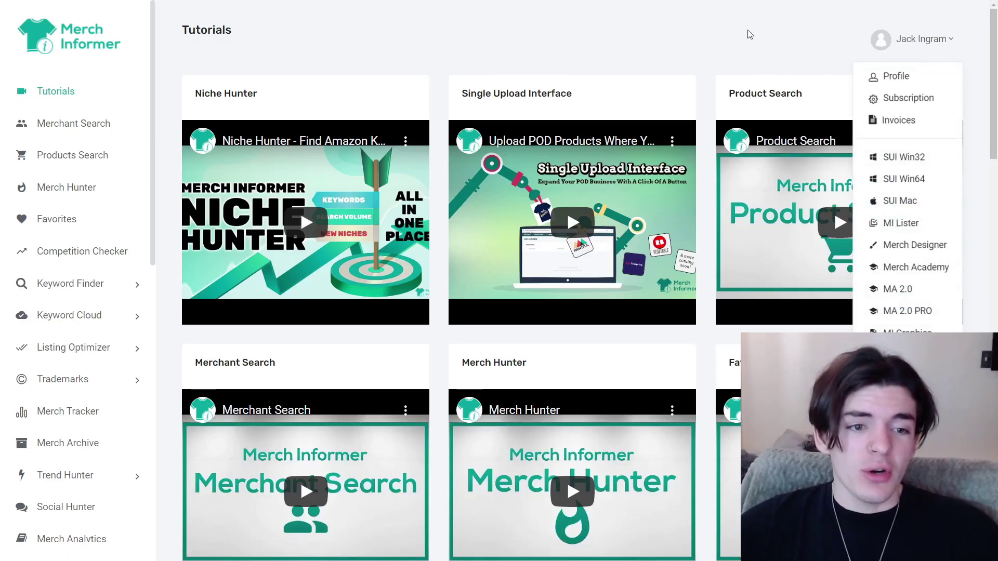
click(915, 247)
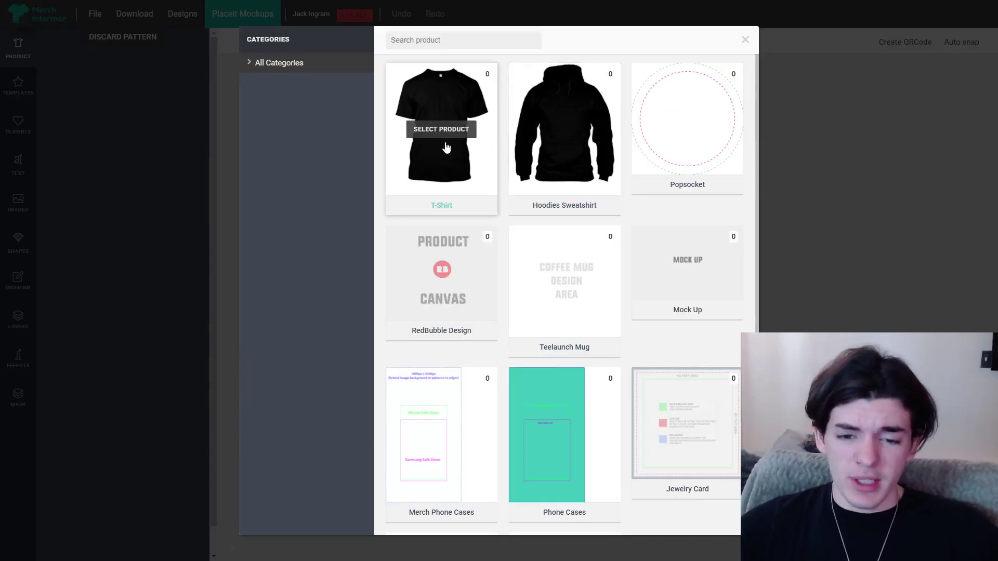
scroll(602, 290, down, 1)
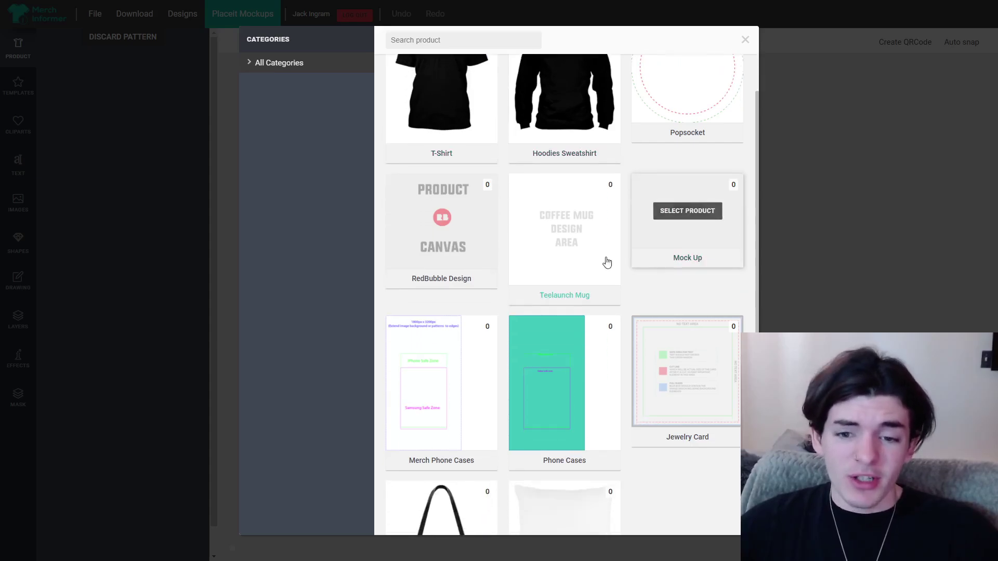
scroll(520, 260, up, 1)
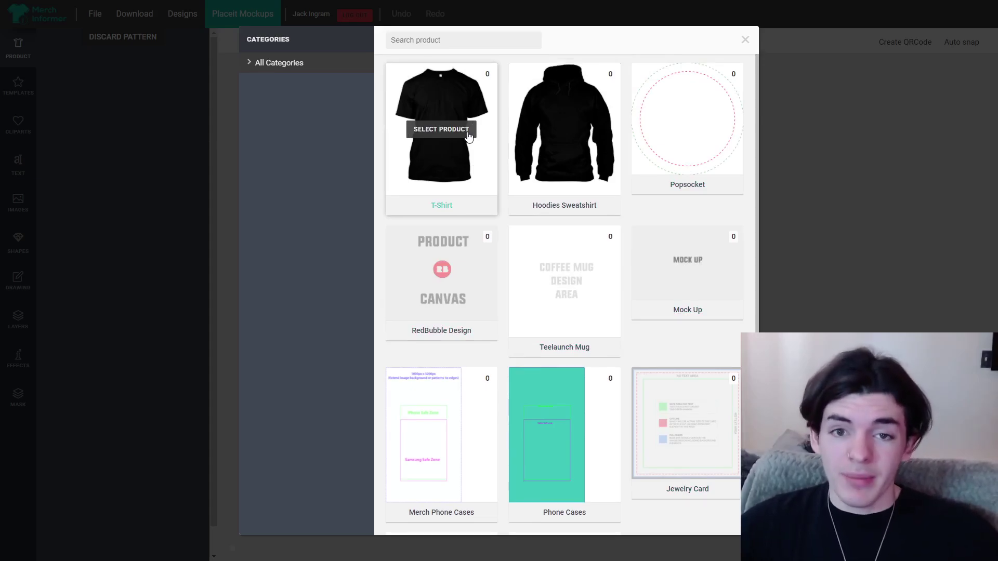
click(432, 276)
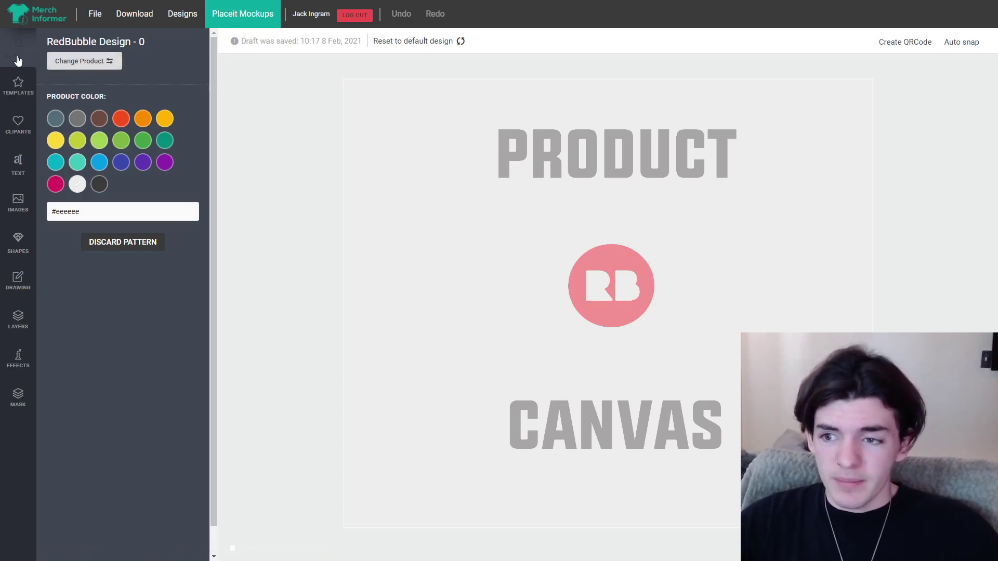
Change the product to T-Shirt, try white, red and grey shirt colours, and set the shirt to black.
click(98, 70)
click(432, 126)
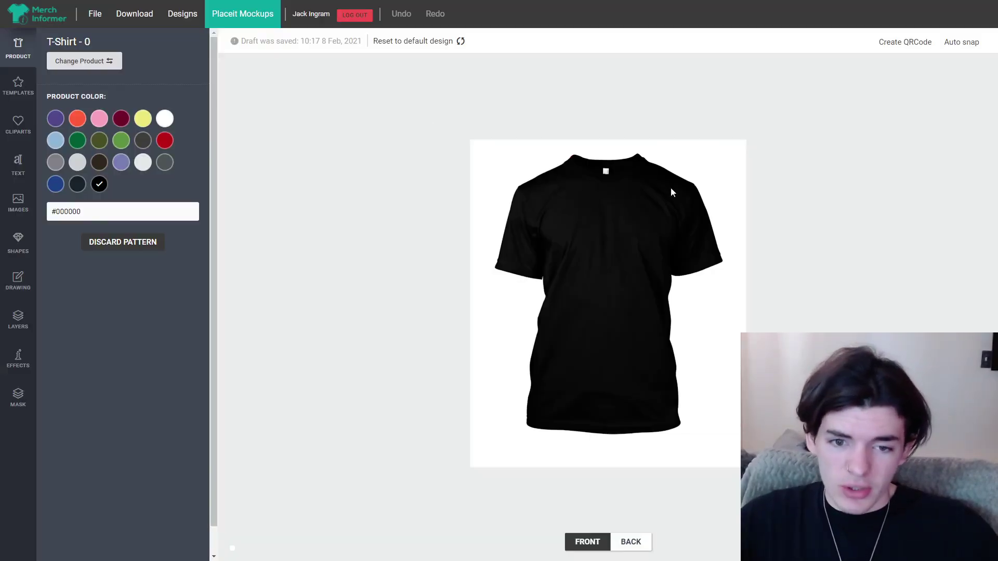
click(165, 119)
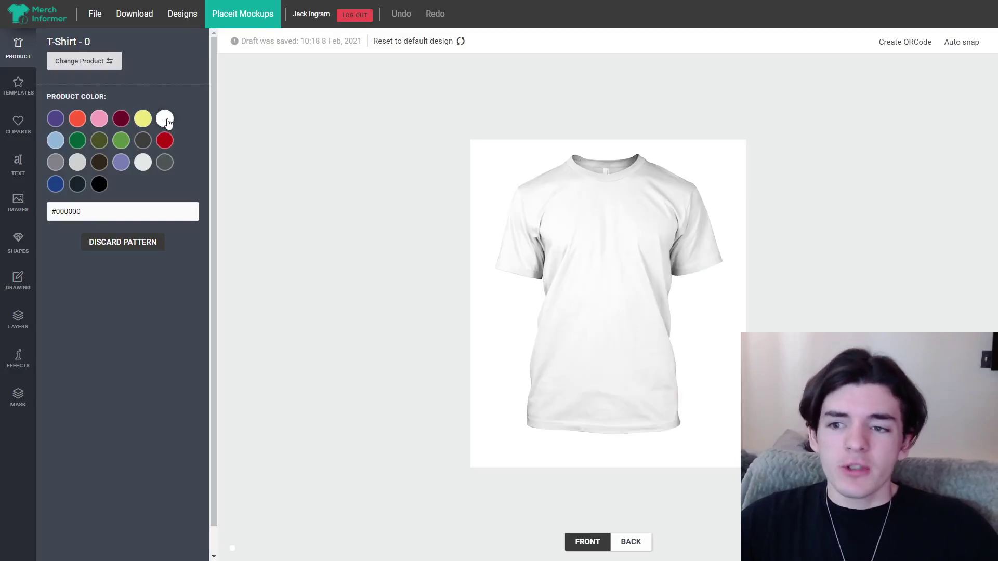
click(165, 140)
click(165, 162)
click(99, 185)
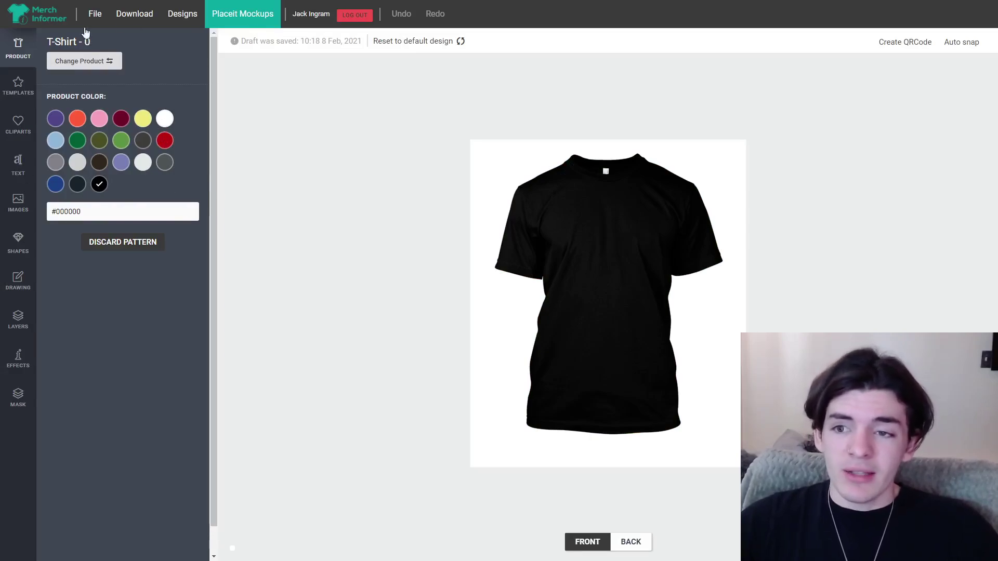
Search the image resources for "pool" and browse the pictures found.
click(15, 200)
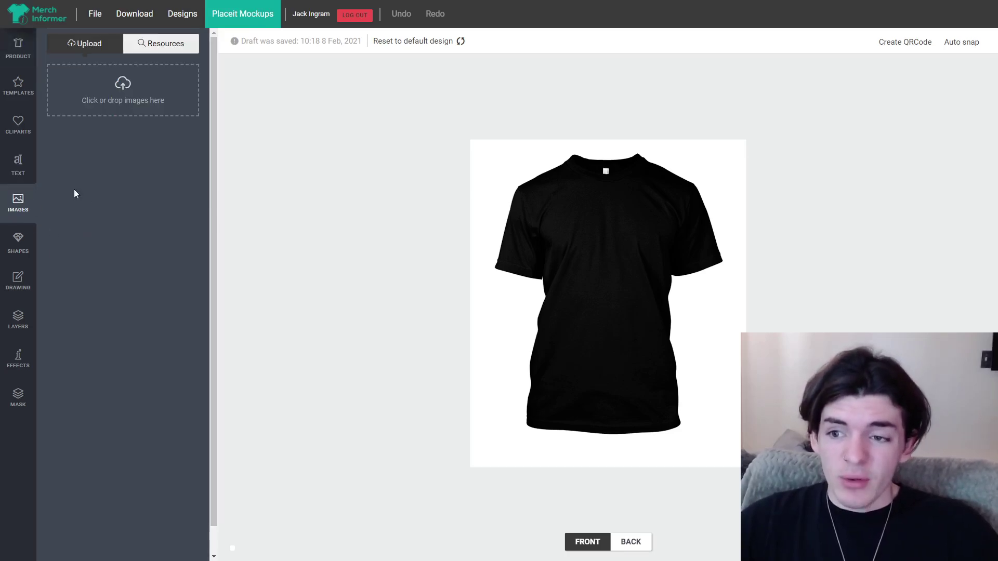
click(156, 44)
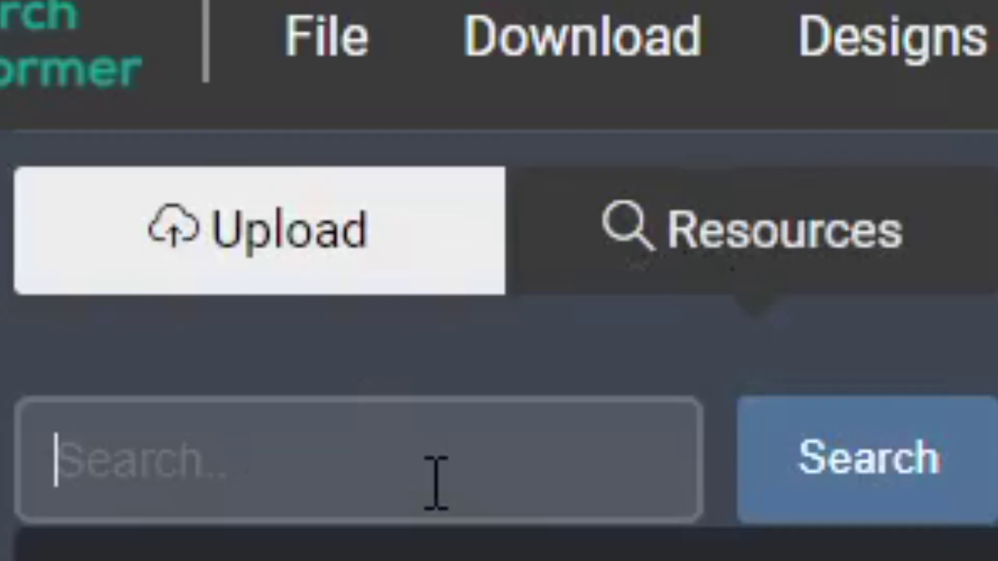
text(ppo)
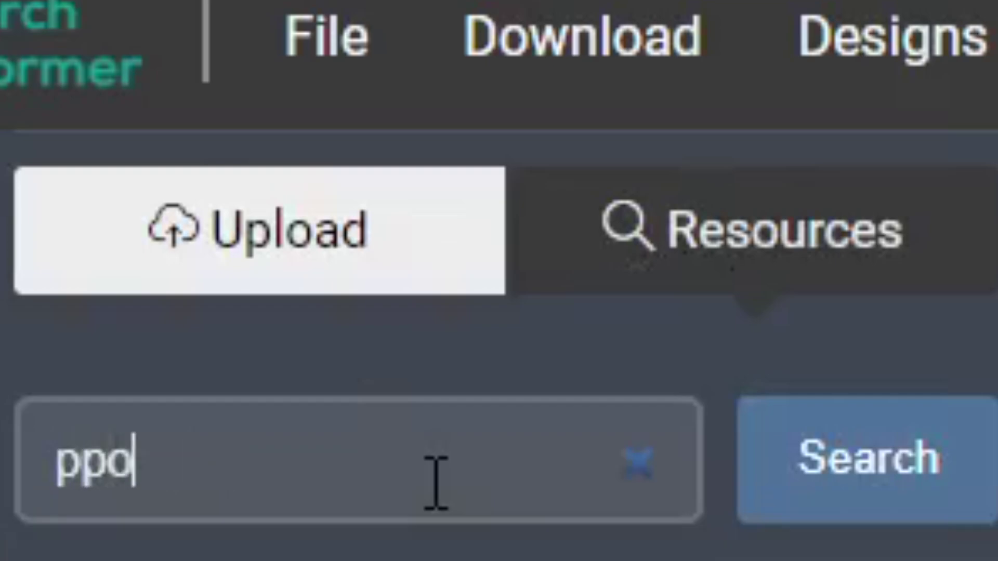
key(BackSpace)
key(BackSpace)
text(ool;)
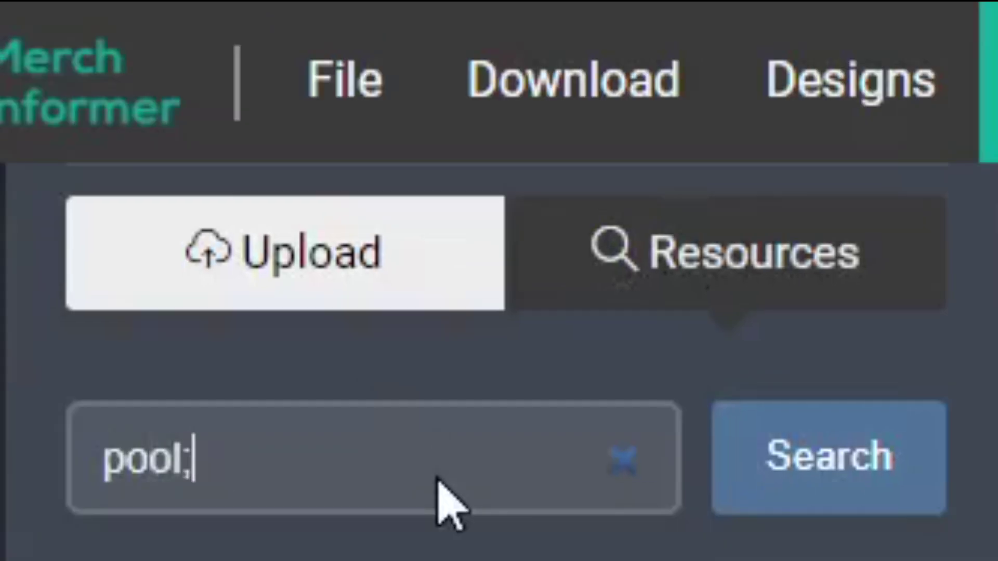
key(BackSpace)
key(Return)
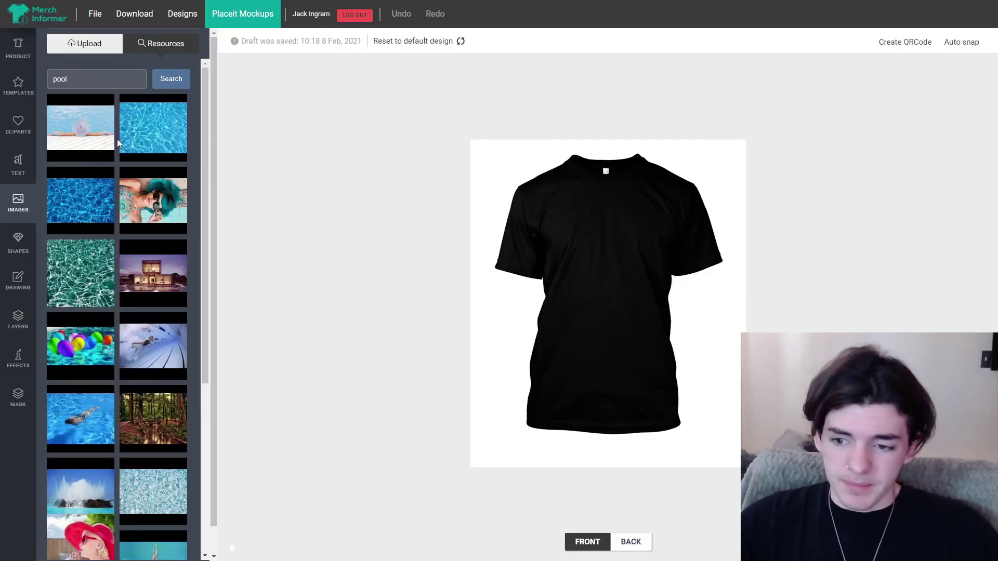
scroll(156, 224, down, 4)
scroll(154, 222, up, 4)
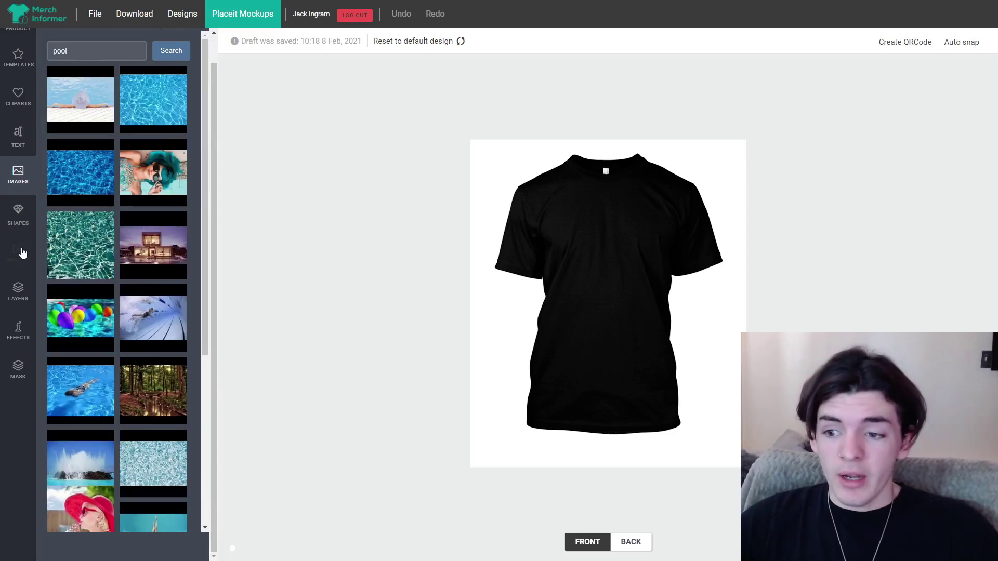
Look through the available shapes and browse the clipart library.
click(17, 215)
scroll(124, 114, up, 1)
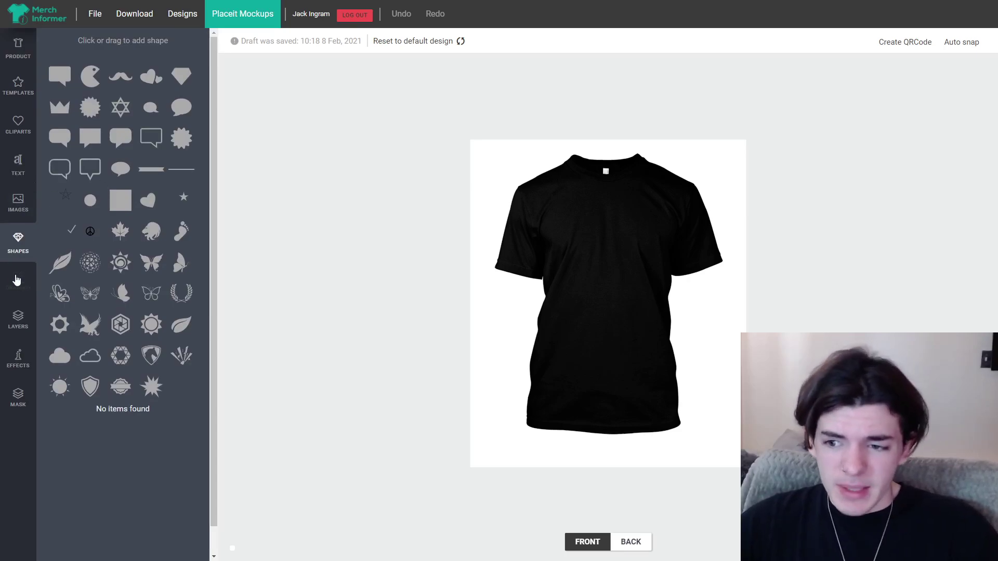
click(19, 126)
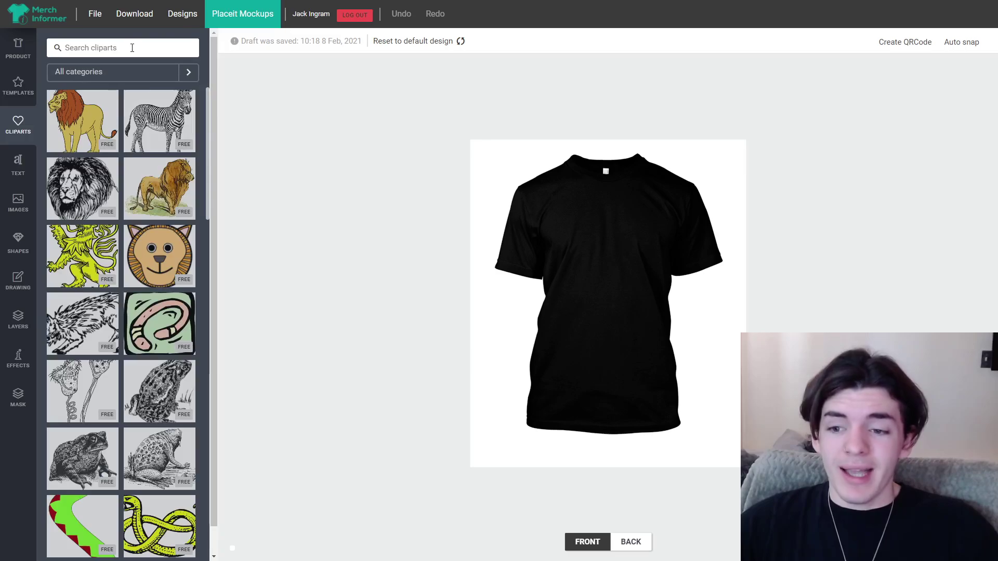
scroll(181, 239, down, 10)
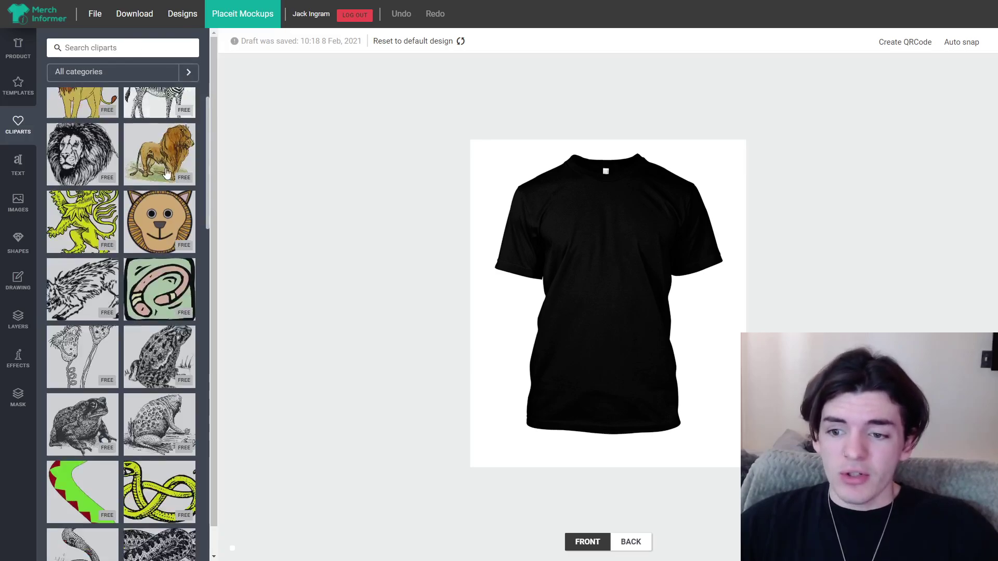
scroll(181, 239, down, 15)
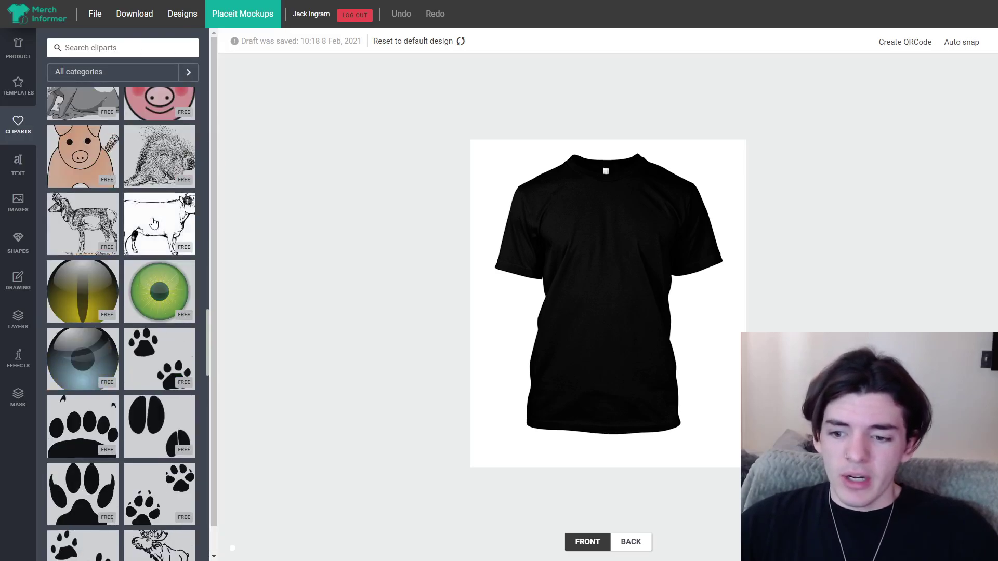
scroll(134, 214, down, 10)
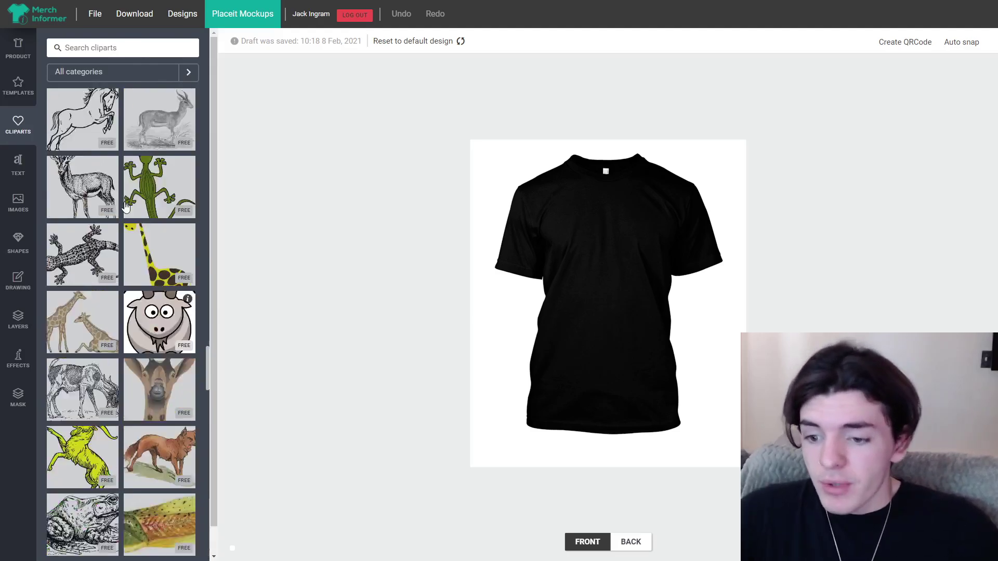
Search the cliparts for "dog", add the yellowish walking dog to the shirt and shrink it.
click(81, 46)
text(dog)
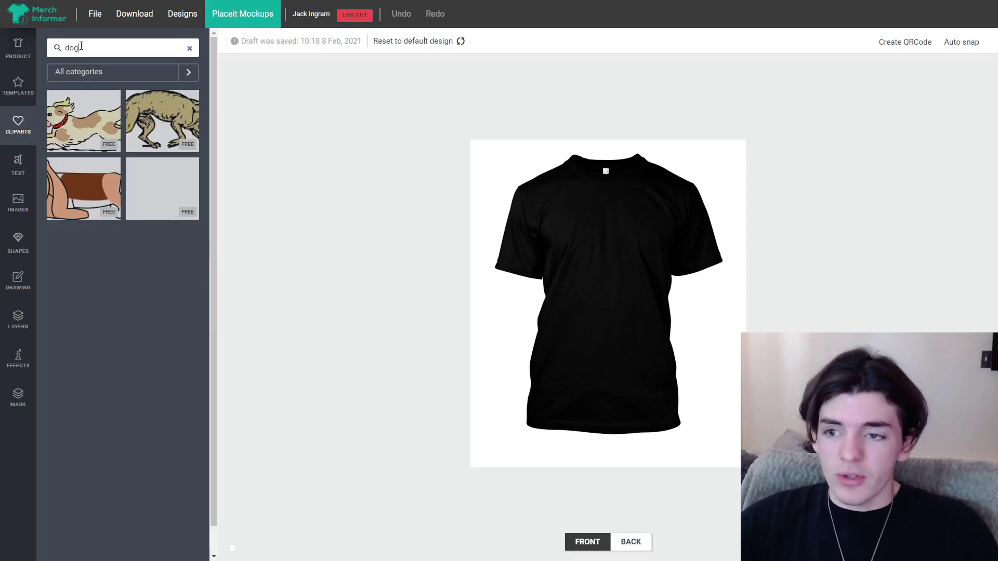
click(155, 114)
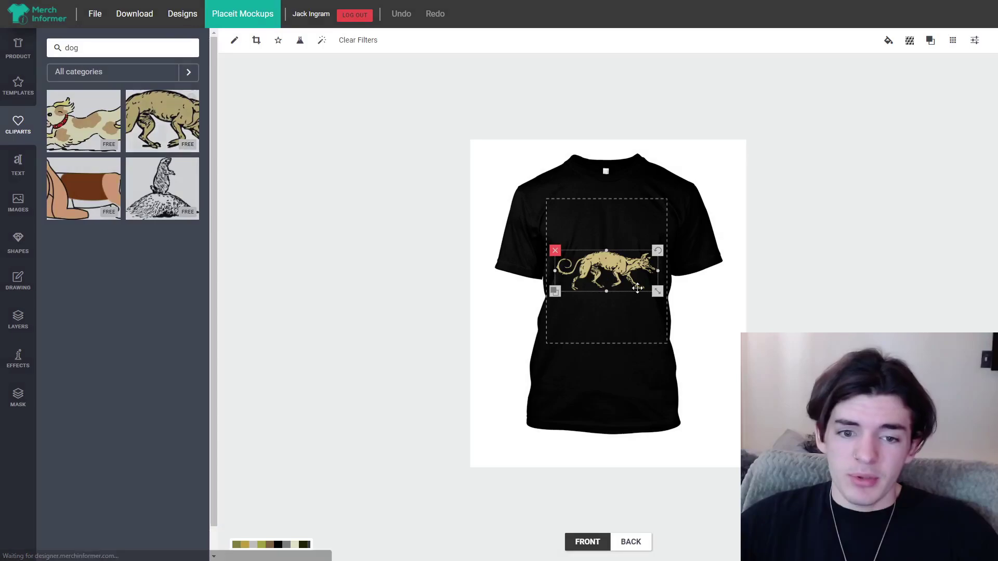
drag(657, 291, 638, 284)
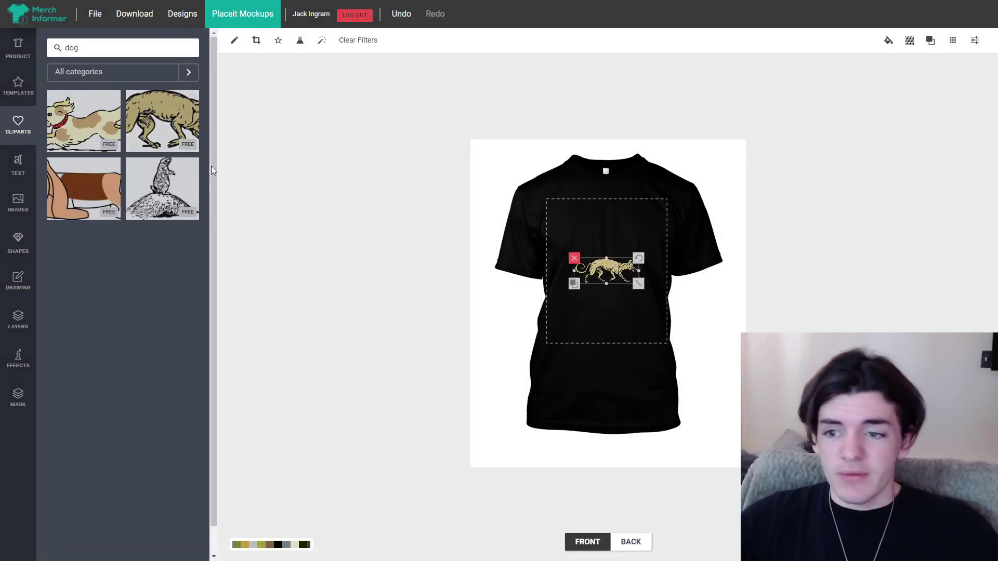
Add the prairie dog clipart to the shirt and fill it with light grey #e5e9e9.
click(322, 47)
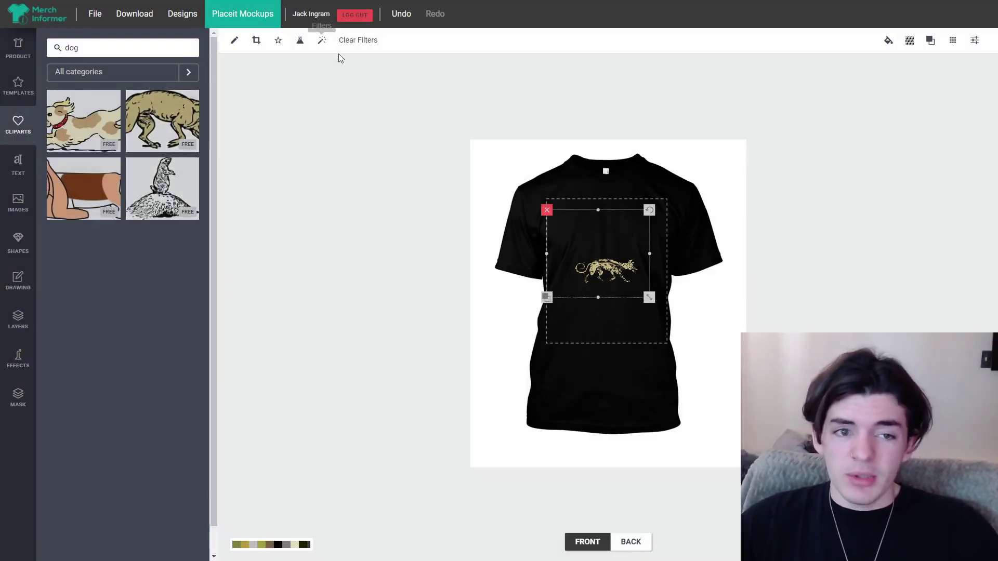
click(362, 43)
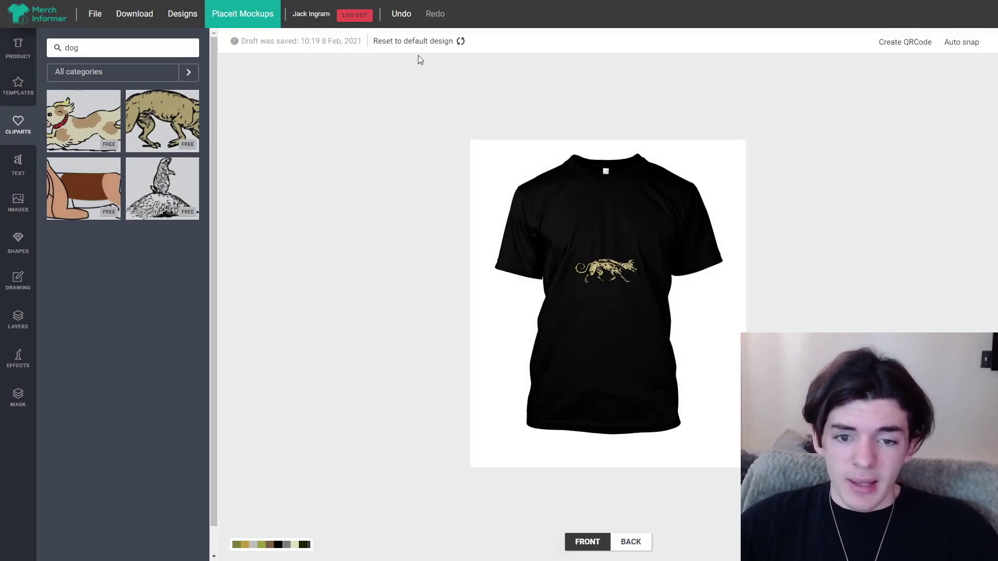
click(639, 267)
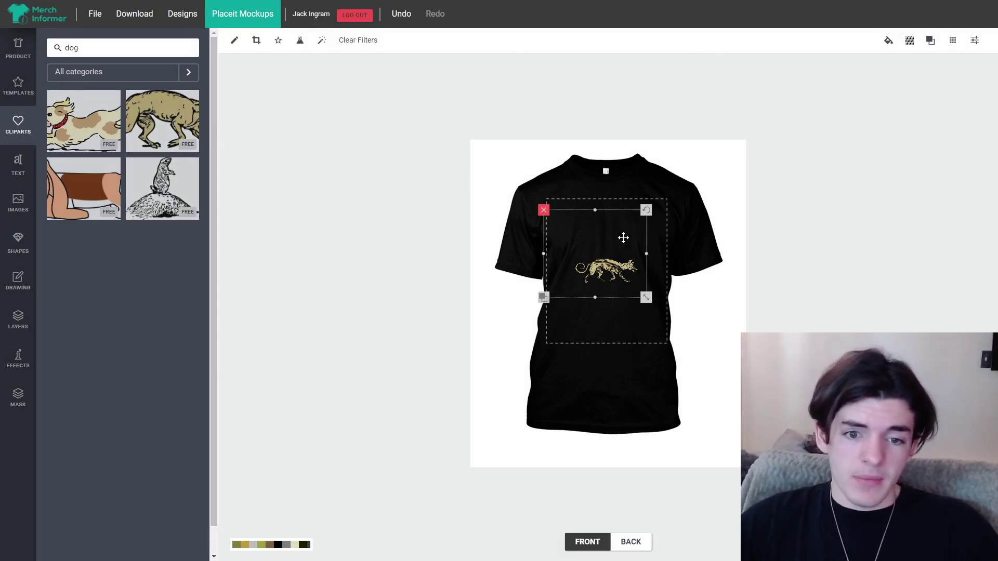
click(889, 42)
click(856, 124)
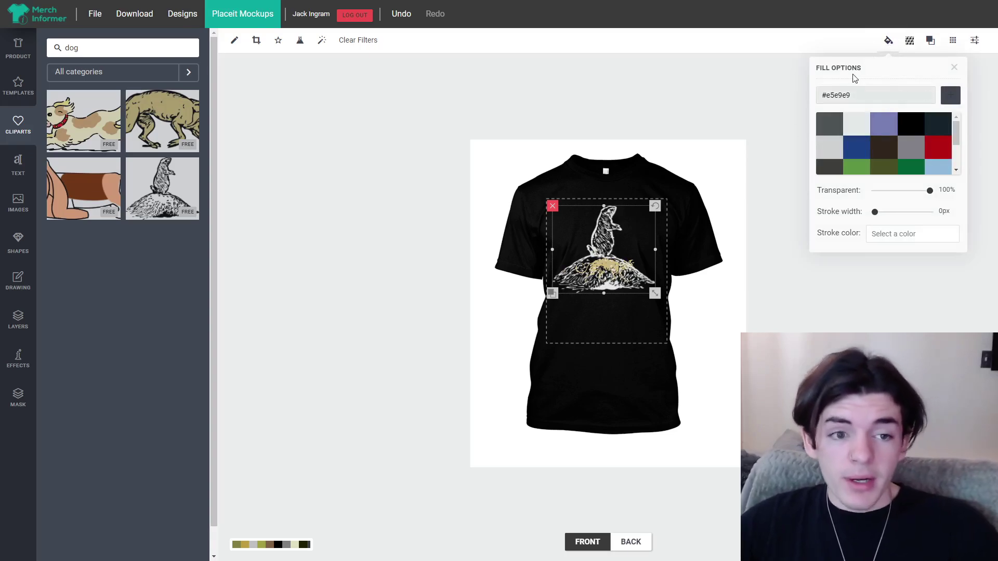
Move the prairie dog down the shirt and delete the yellowish walking dog clipart.
drag(603, 234, 603, 286)
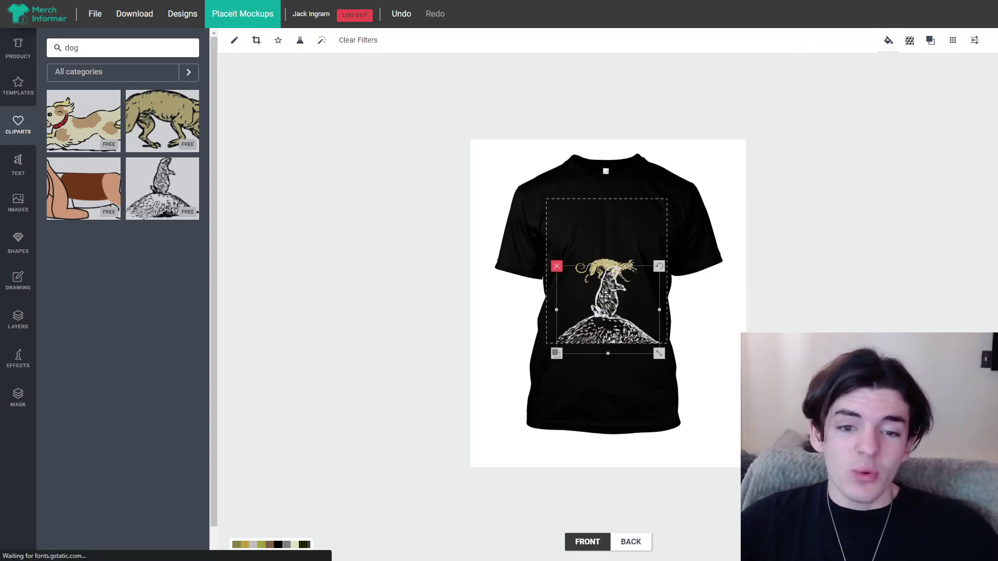
click(590, 262)
click(574, 257)
Scale the prairie dog down slightly and place it centred on the upper chest of the shirt.
drag(650, 332, 646, 290)
mouse_move(642, 253)
mouse_down()
mouse_move(621, 256)
mouse_move(644, 272)
mouse_move(645, 247)
mouse_up()
click(756, 275)
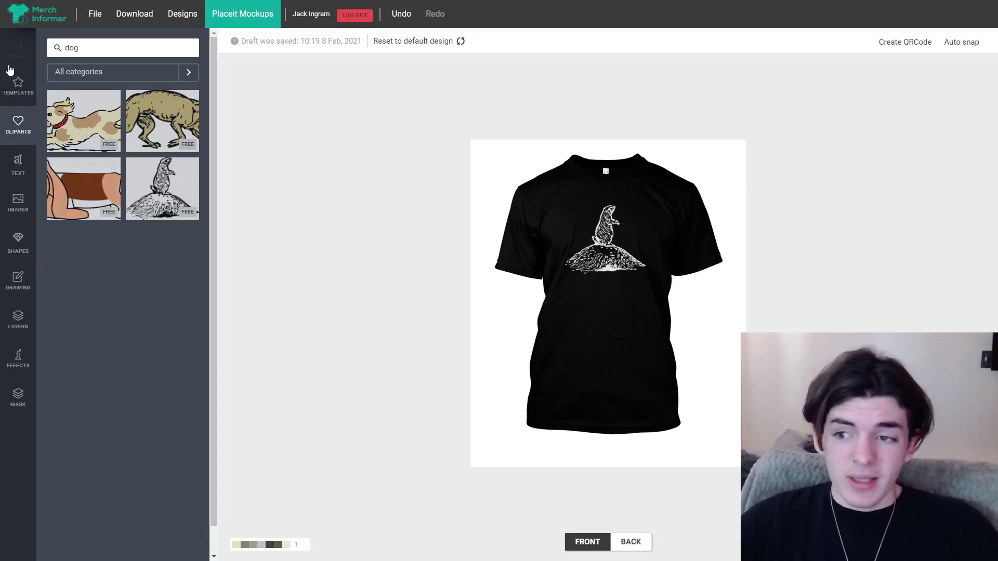
Add a text in the Anton font, enlarge it and place it just below the prairie dog.
click(26, 166)
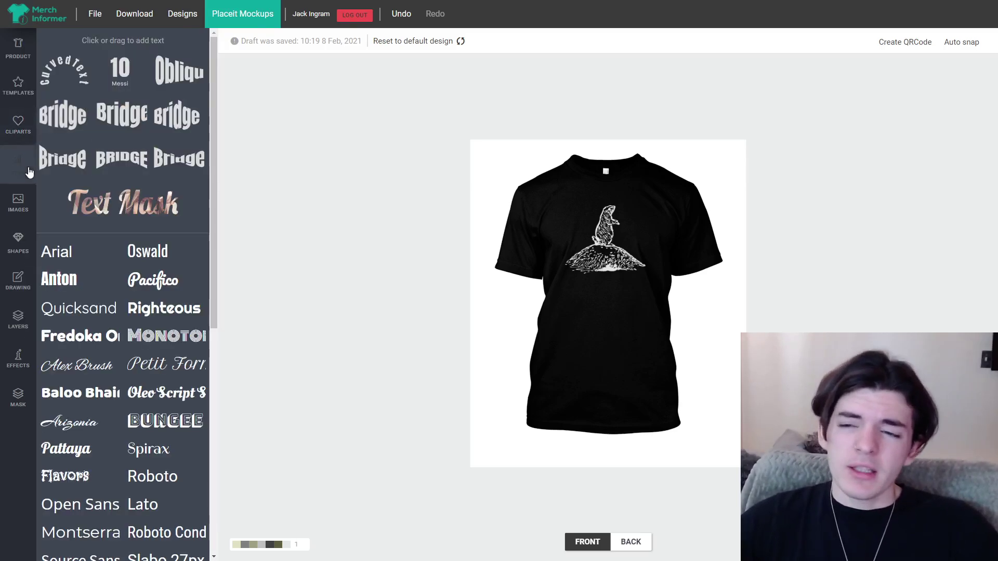
click(74, 273)
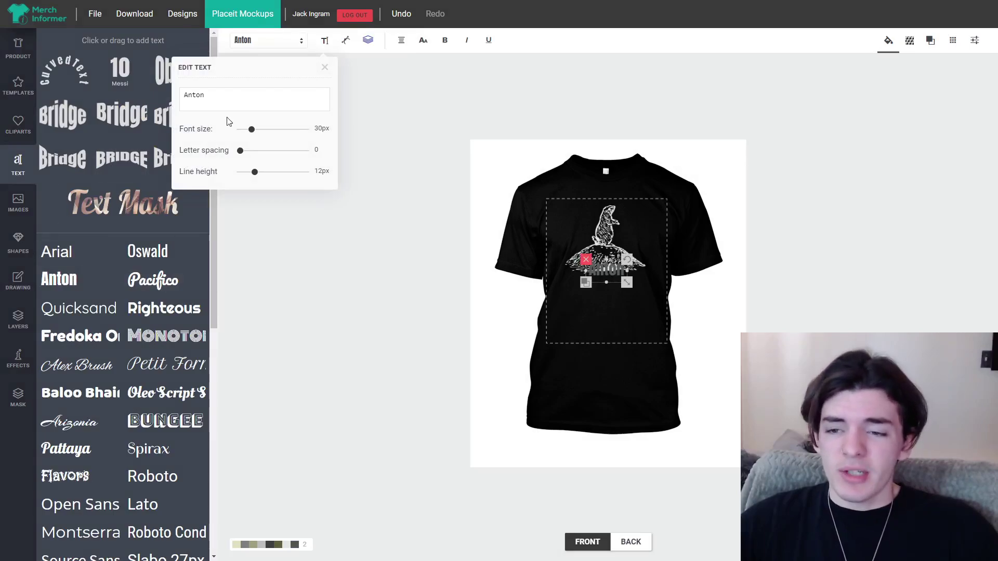
scroll(219, 195, down, 6)
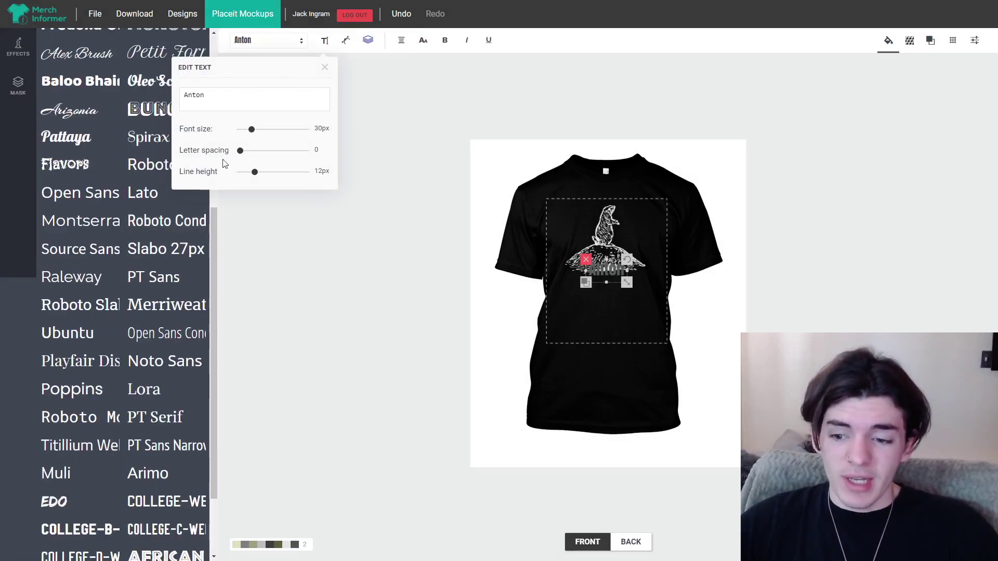
scroll(163, 232, down, 2)
scroll(159, 255, up, 7)
scroll(156, 285, down, 7)
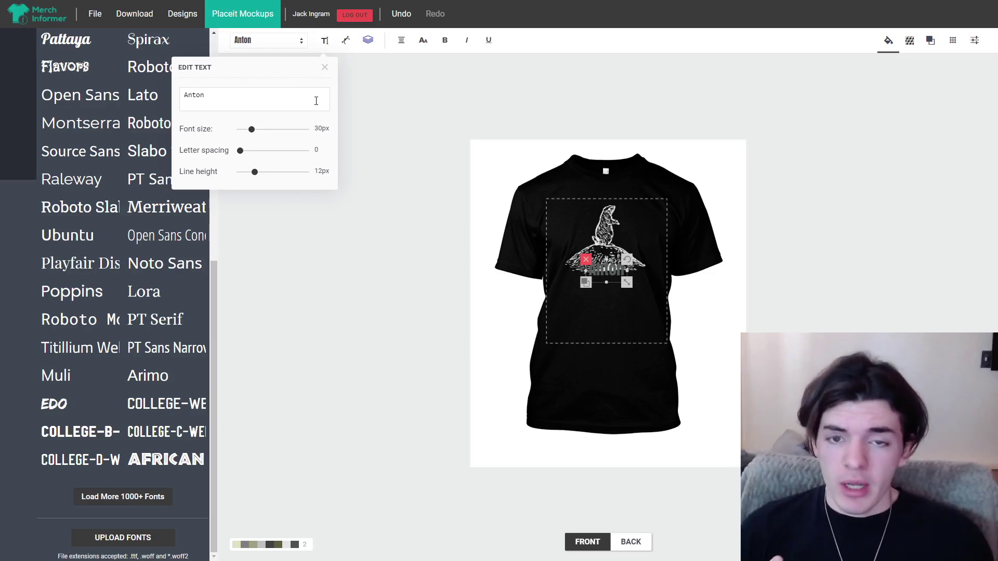
click(325, 68)
drag(597, 270, 616, 296)
Change the text's font to EDO and fill it with light grey #e5e9e9.
click(268, 41)
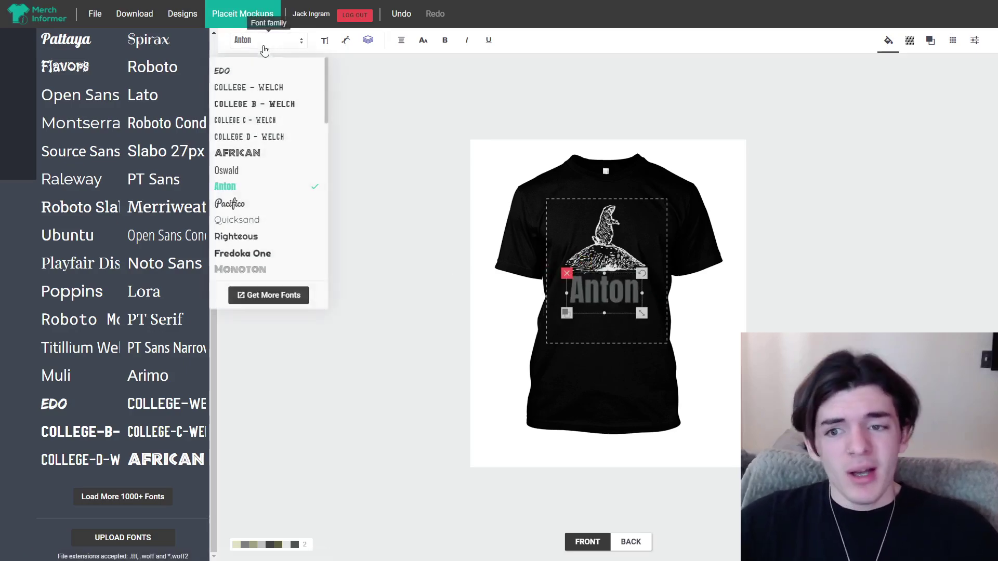
click(258, 73)
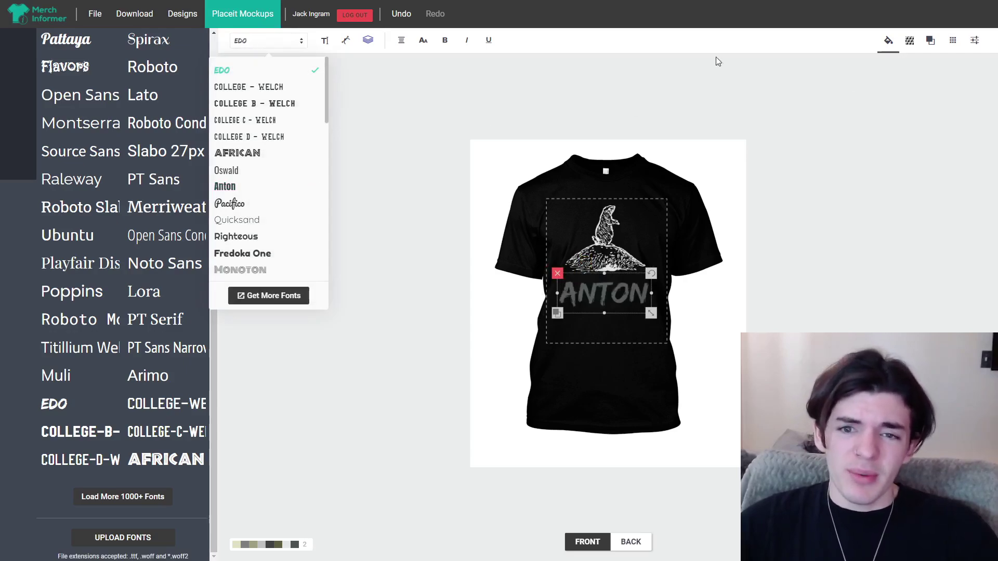
click(888, 40)
click(858, 122)
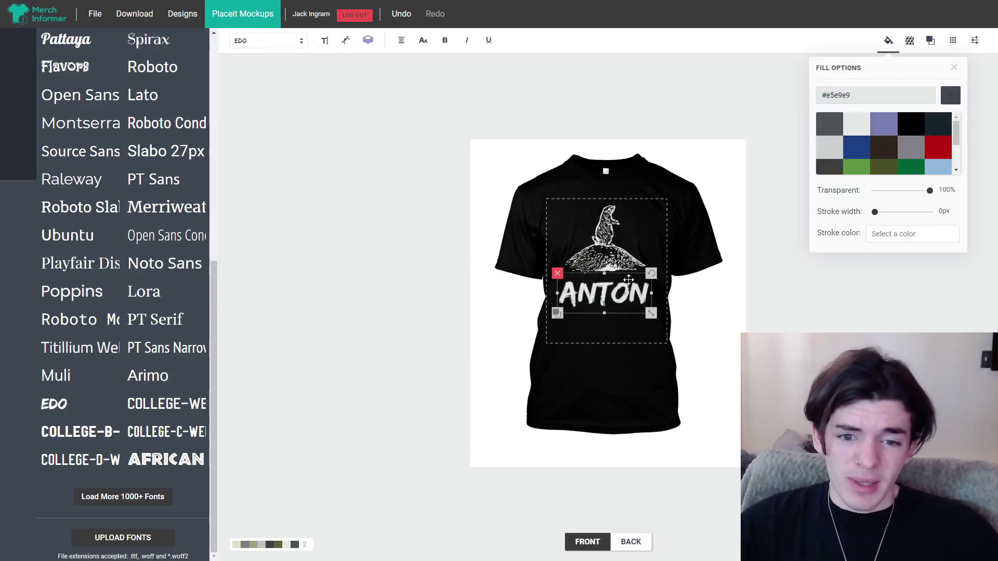
Nudge the ANTON text slightly up so it sits closer beneath the prairie dog, leaving it deselected.
click(734, 290)
drag(630, 296, 630, 292)
click(745, 300)
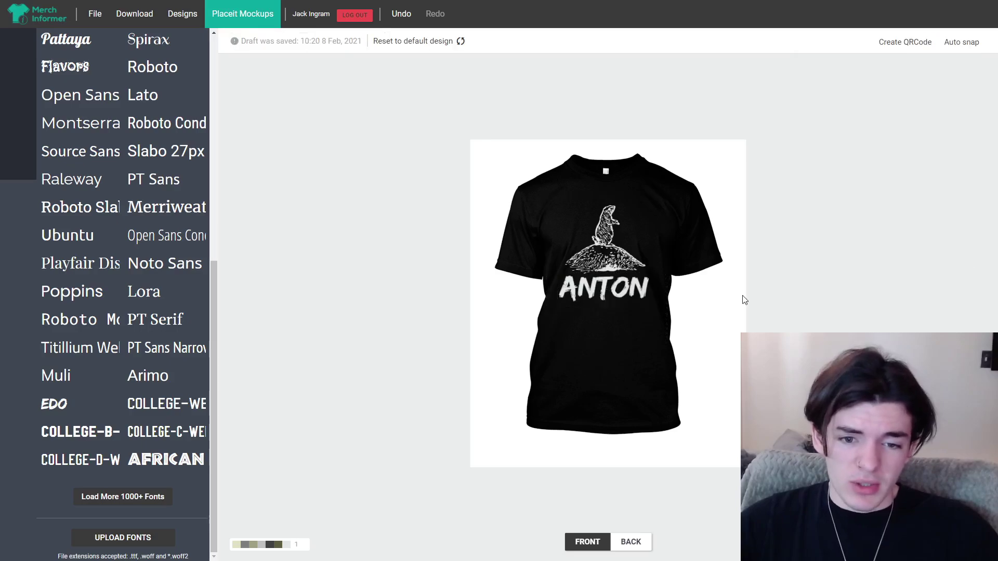
click(627, 290)
click(744, 299)
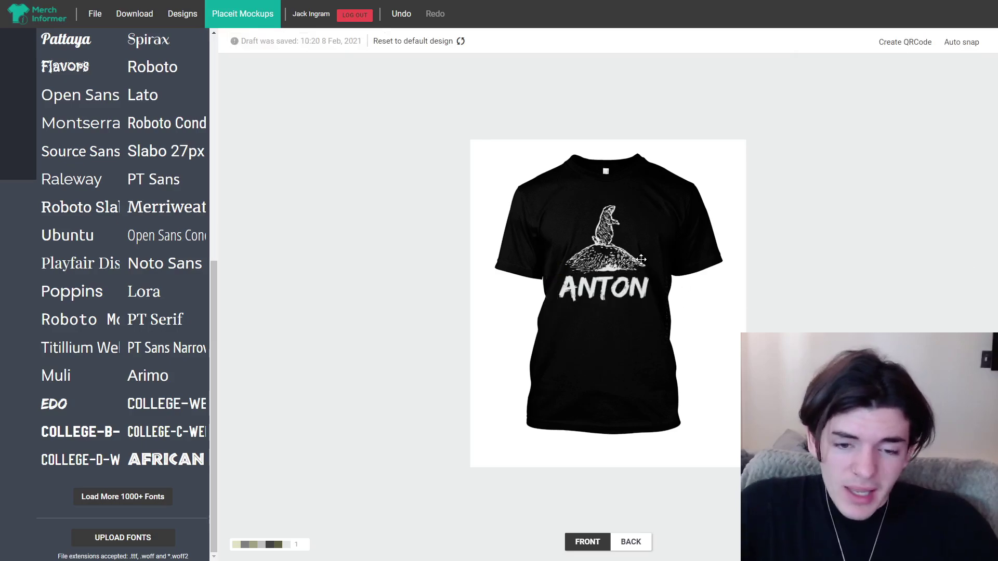
Browse the pool stock images and add the light blue pool water photo to the shirt.
scroll(120, 260, up, 8)
click(19, 203)
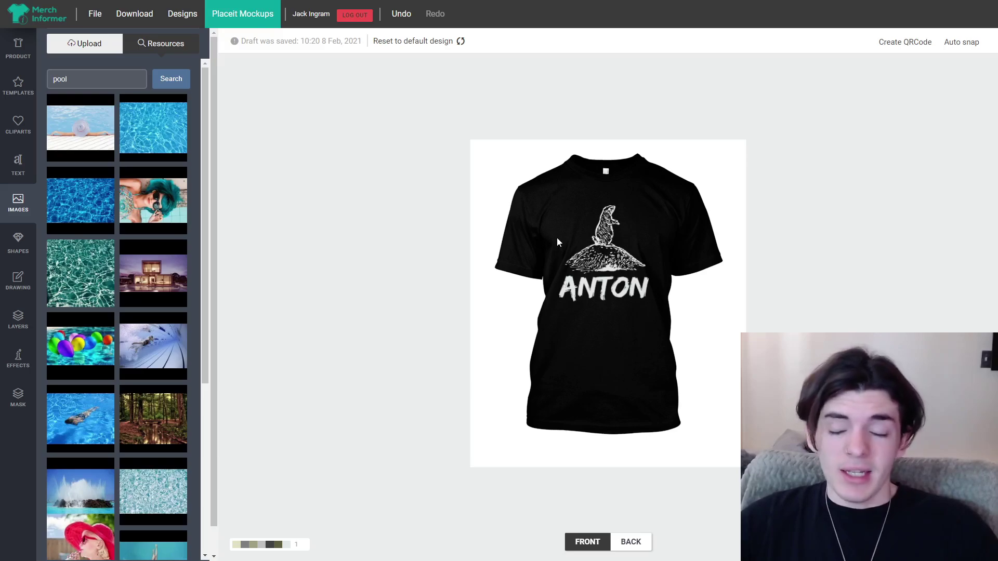
scroll(102, 274, down, 3)
scroll(110, 278, up, 1)
scroll(104, 275, up, 2)
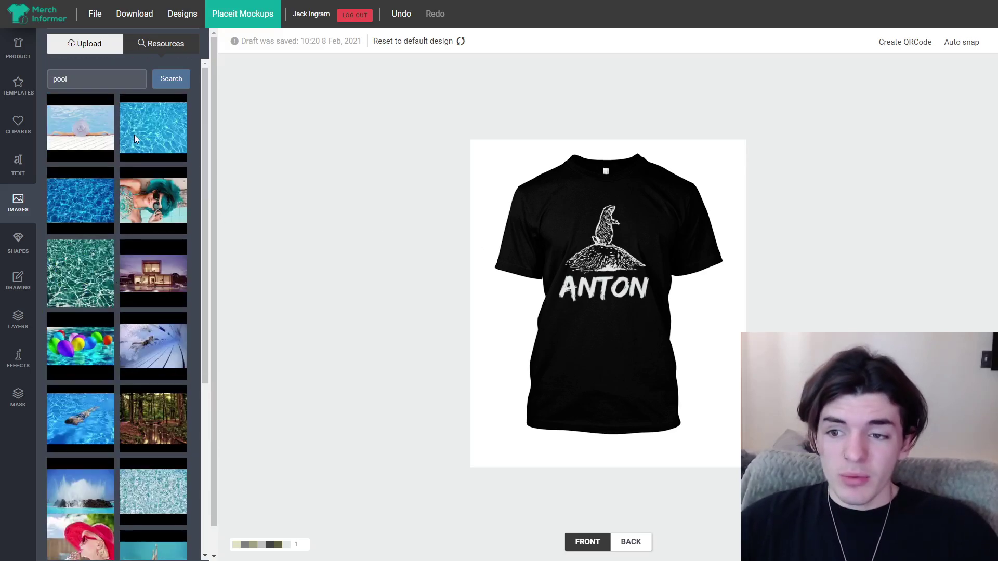
click(160, 137)
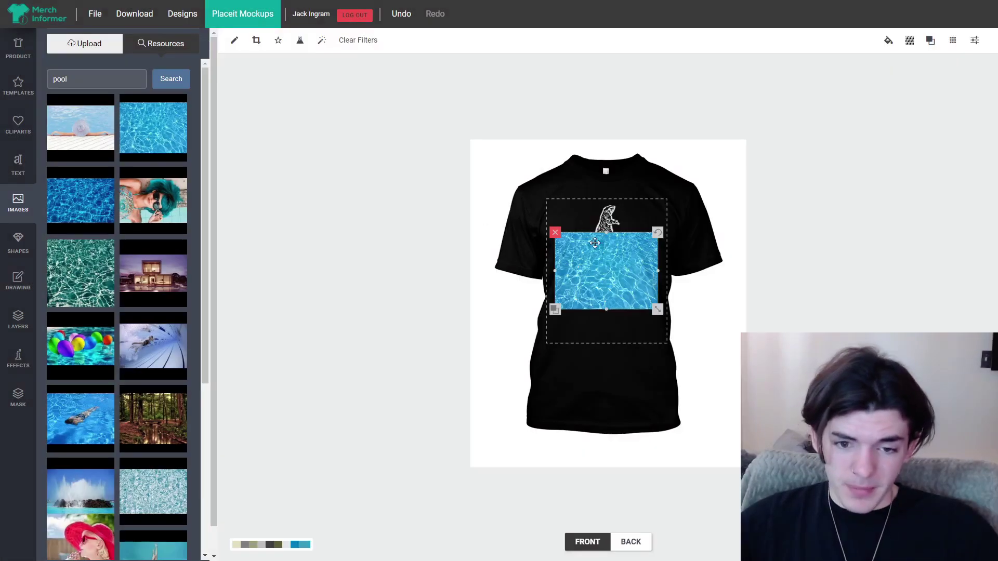
Enlarge the pool water photo slightly and place it so it fully covers the ANTON text.
drag(595, 243, 592, 210)
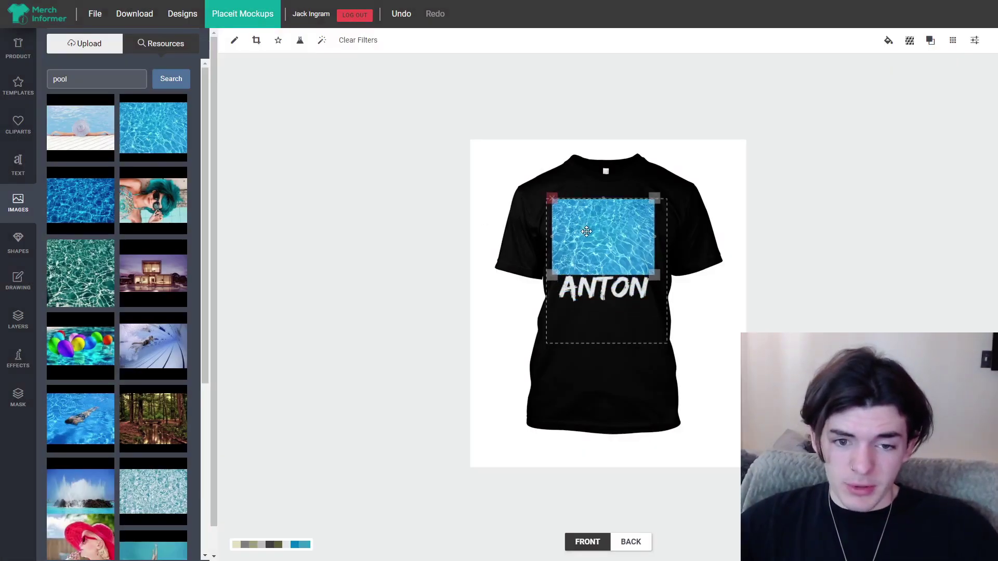
click(663, 281)
drag(654, 275, 667, 290)
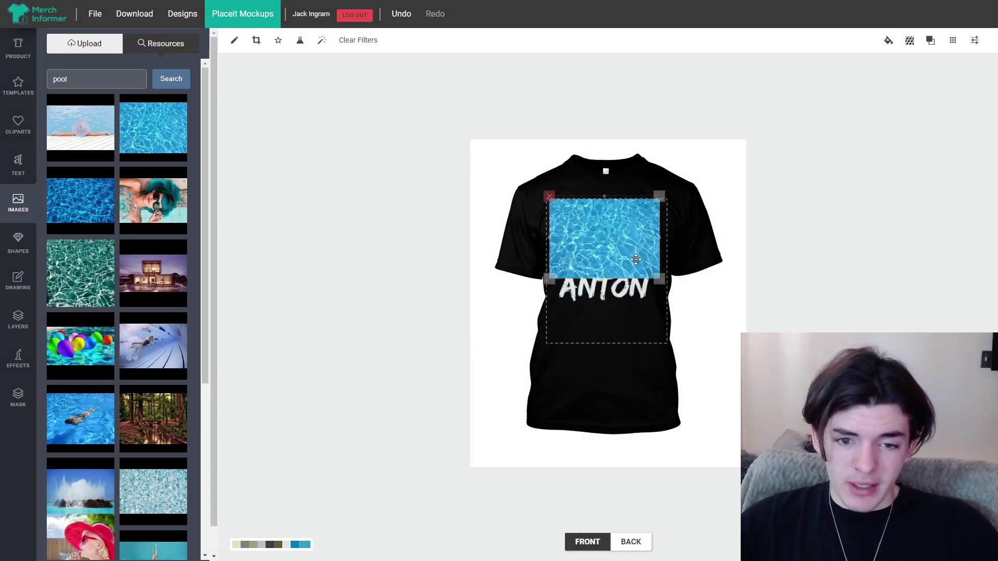
drag(641, 255, 641, 313)
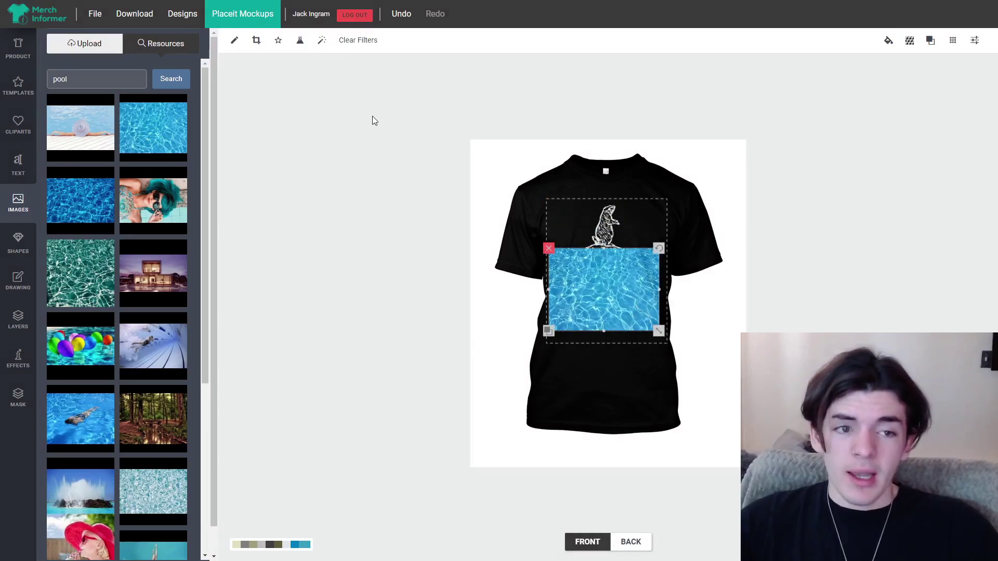
Mask the pool water photo with the ANTON text layer.
click(279, 42)
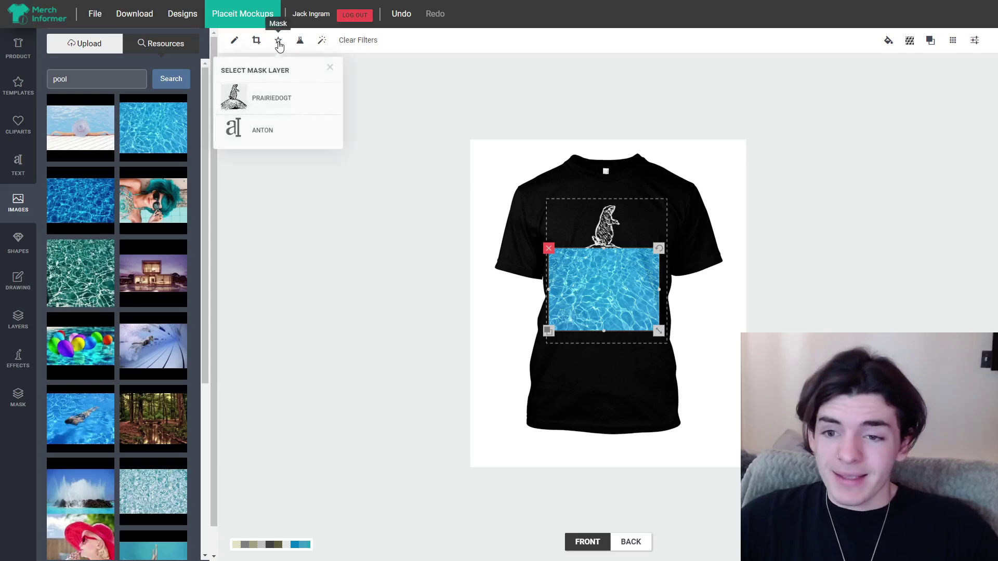
click(288, 133)
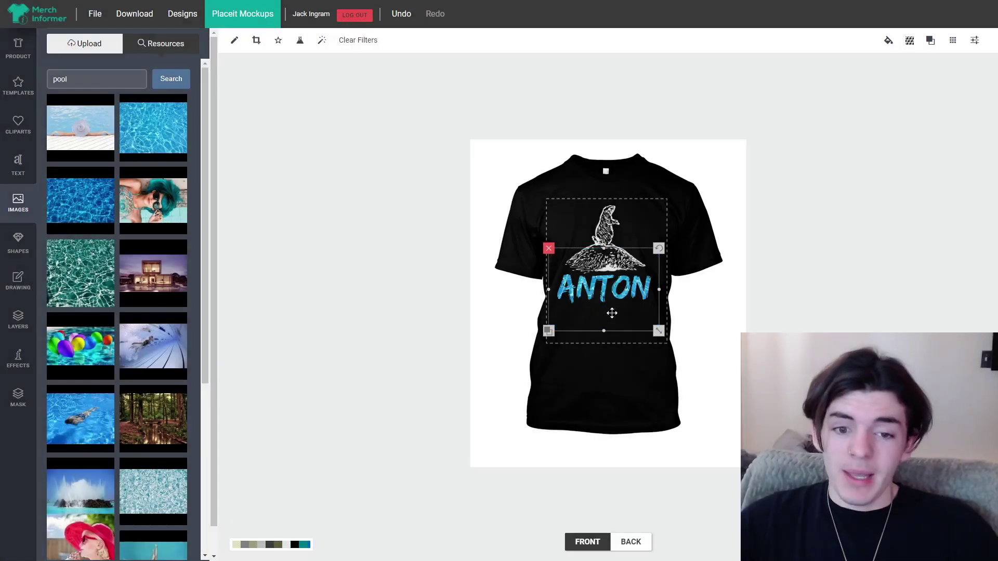
click(640, 214)
click(649, 310)
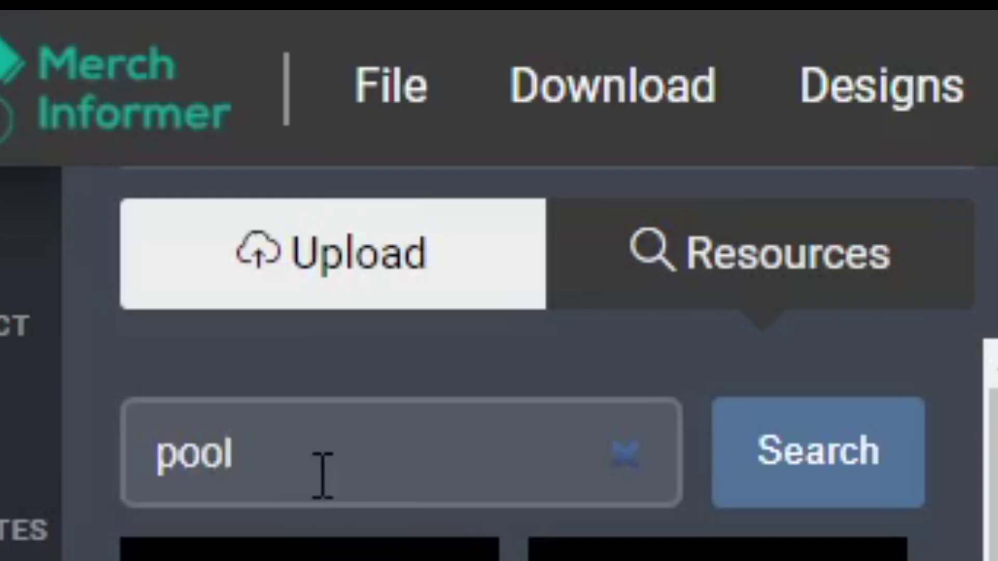
Search the stock images for lava and add the cracked red lava texture to the shirt.
double_click(83, 83)
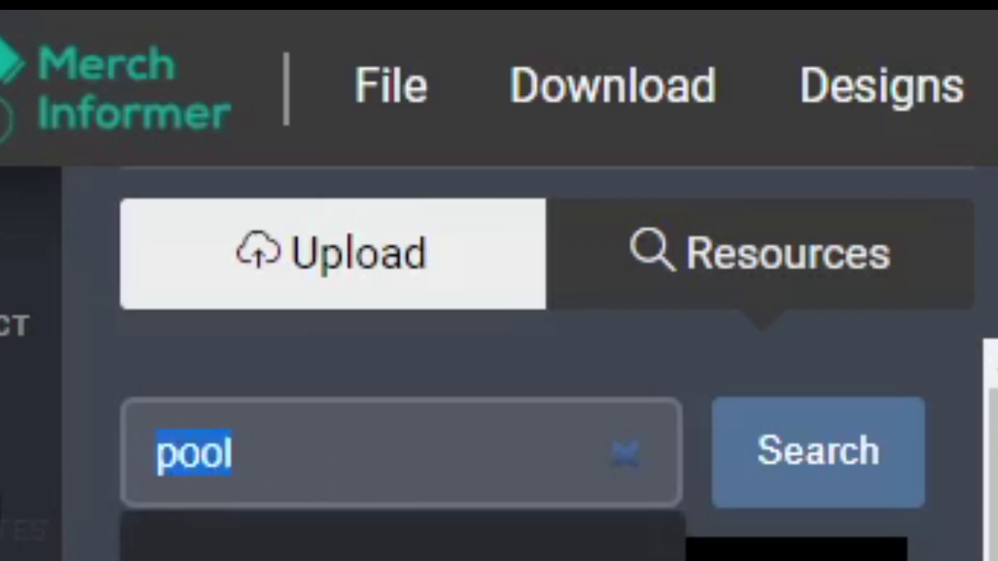
text(lo)
key(BackSpace)
text(av)
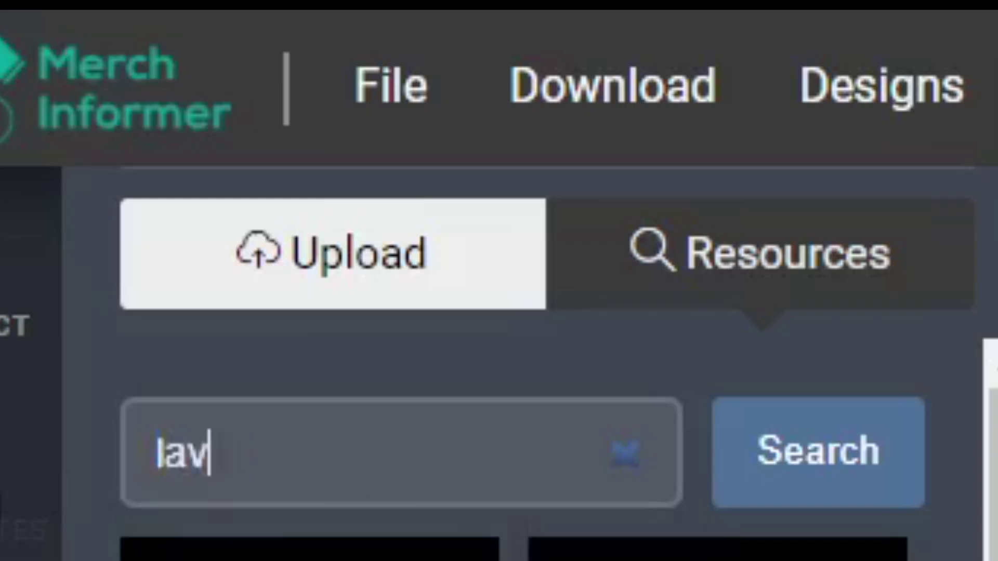
text(a)
click(873, 445)
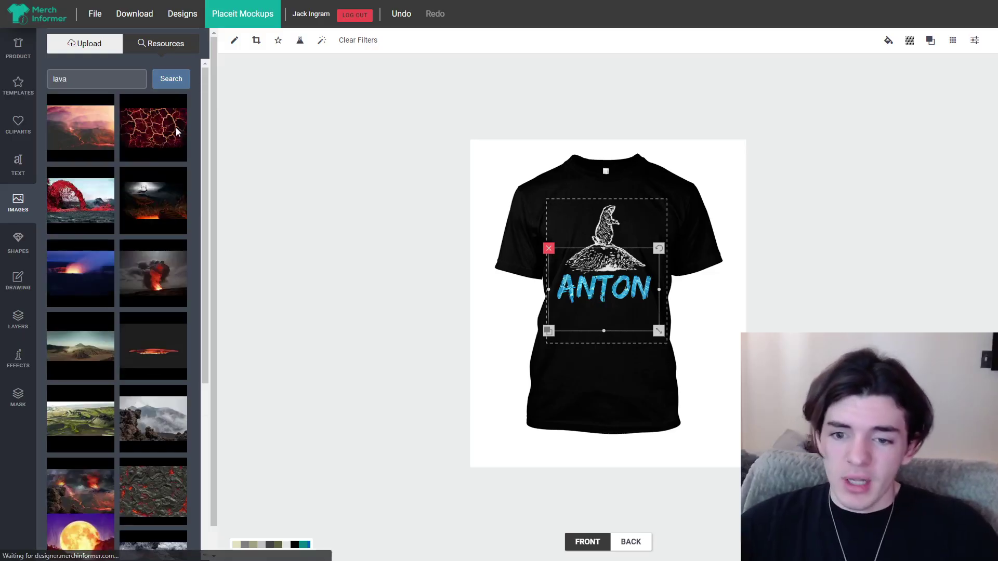
click(162, 139)
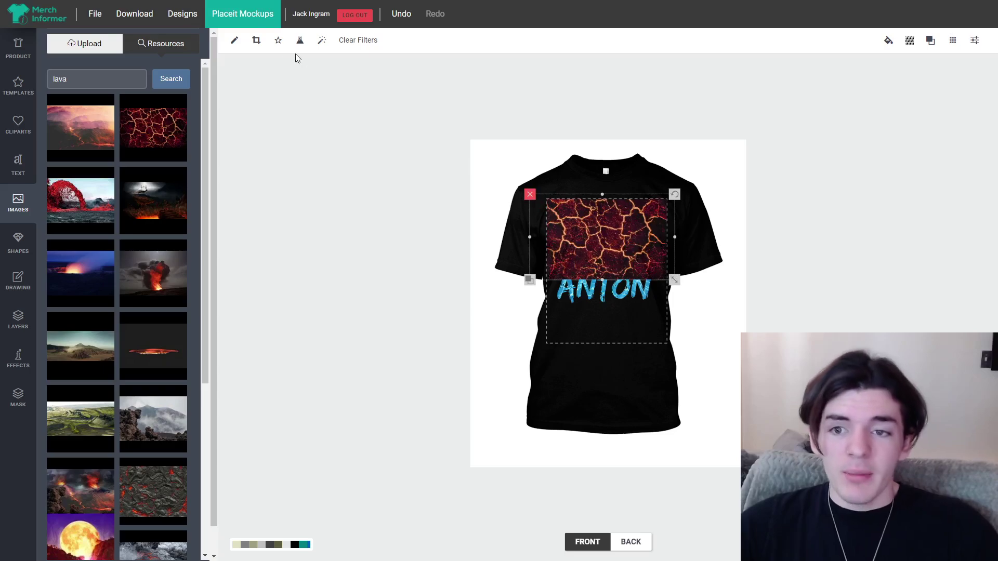
Mask the lava texture with the prairie dog layer and deselect it.
click(300, 40)
click(270, 99)
click(784, 270)
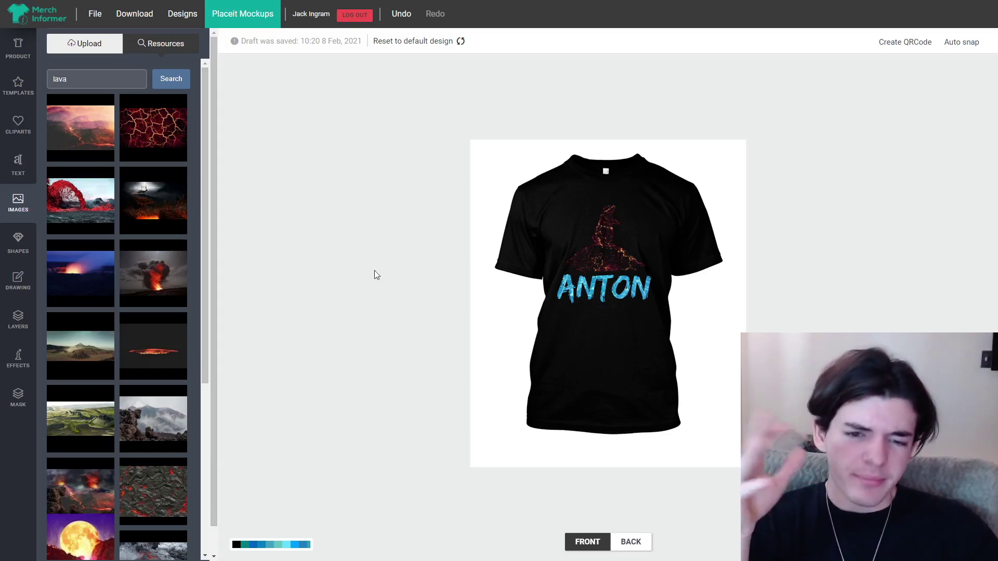
scroll(138, 245, down, 5)
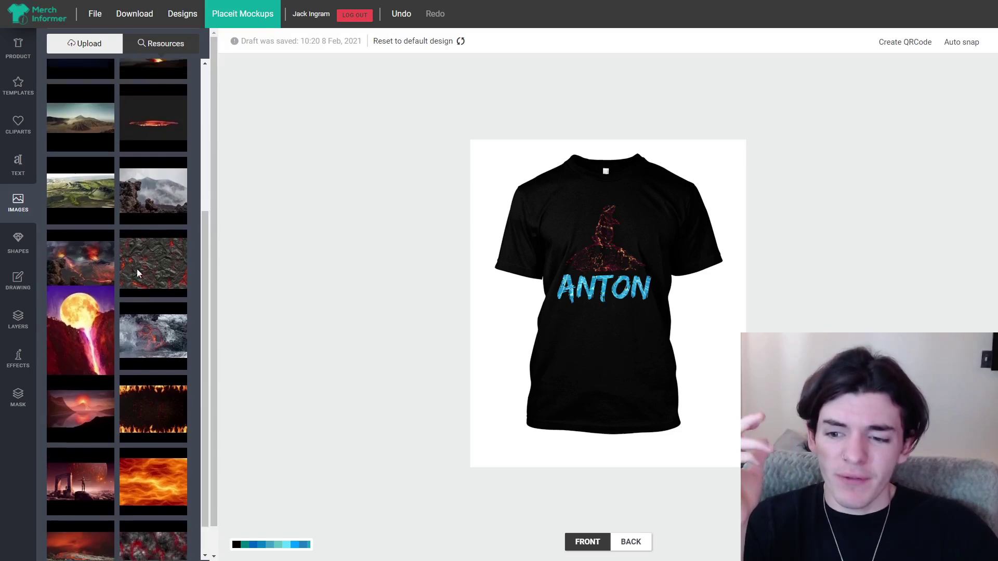
scroll(132, 288, up, 5)
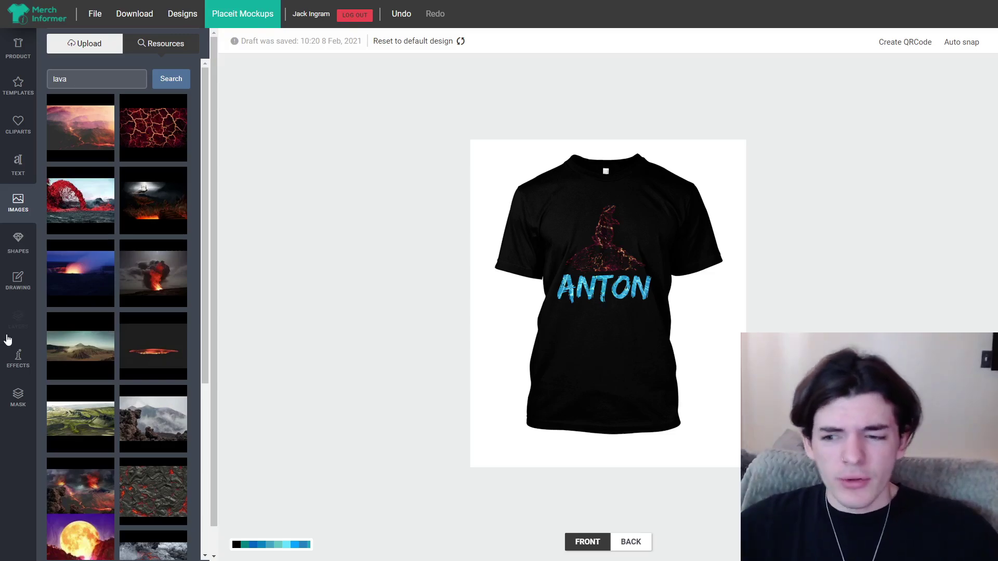
Open the Fonts Manager to load additional fonts for text.
click(16, 167)
scroll(154, 295, down, 8)
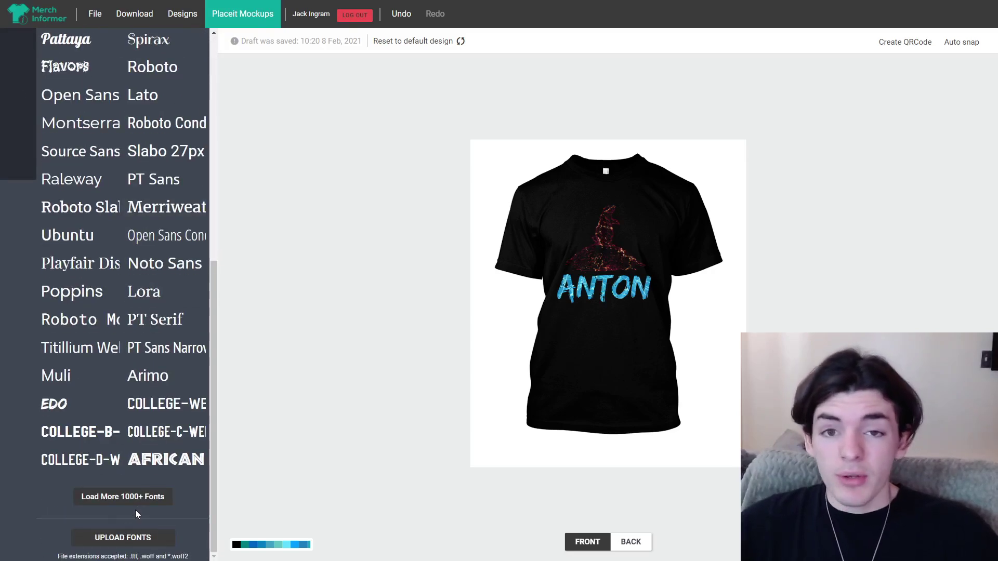
click(127, 498)
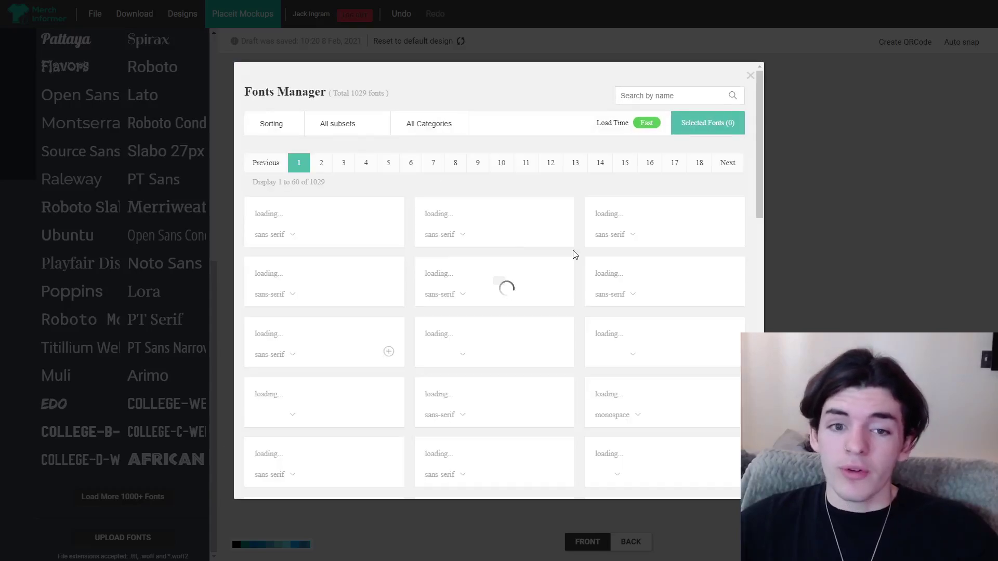
Search the Fonts Manager for bebas, add the Bebas Neue font to the workspace and close the manager.
click(640, 95)
text(bebas)
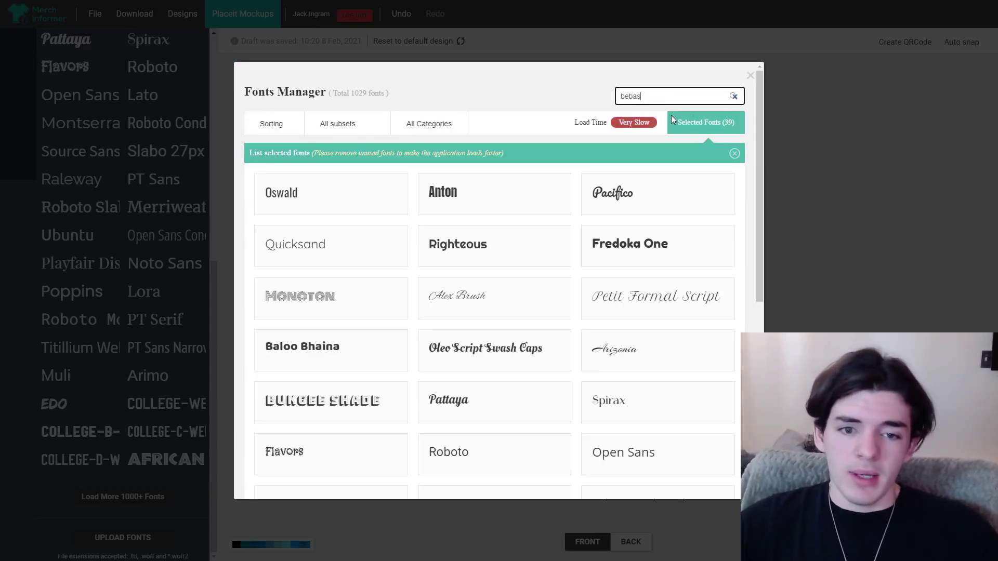
click(717, 135)
click(696, 98)
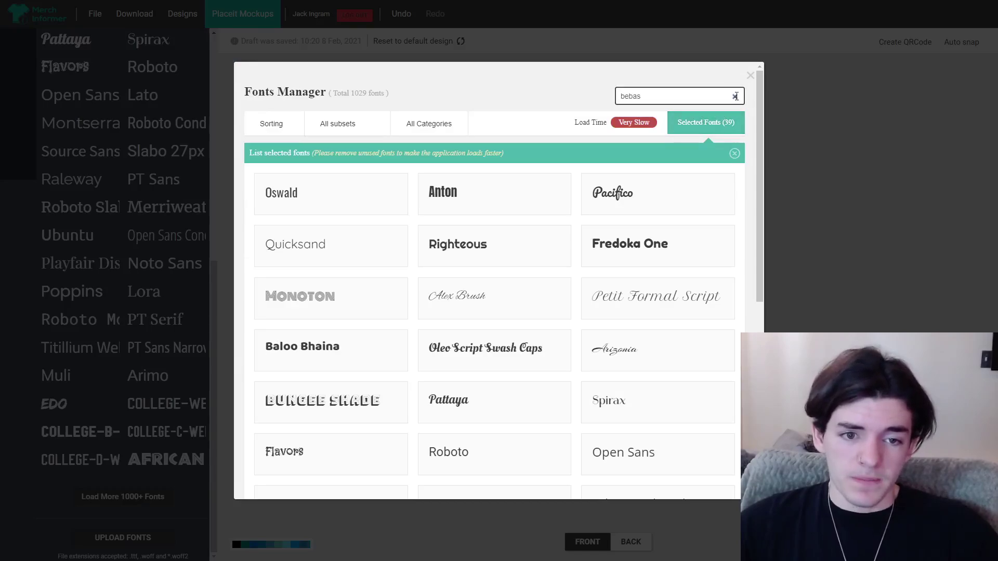
key(ctrl+a)
key(BackSpace)
text(bebas)
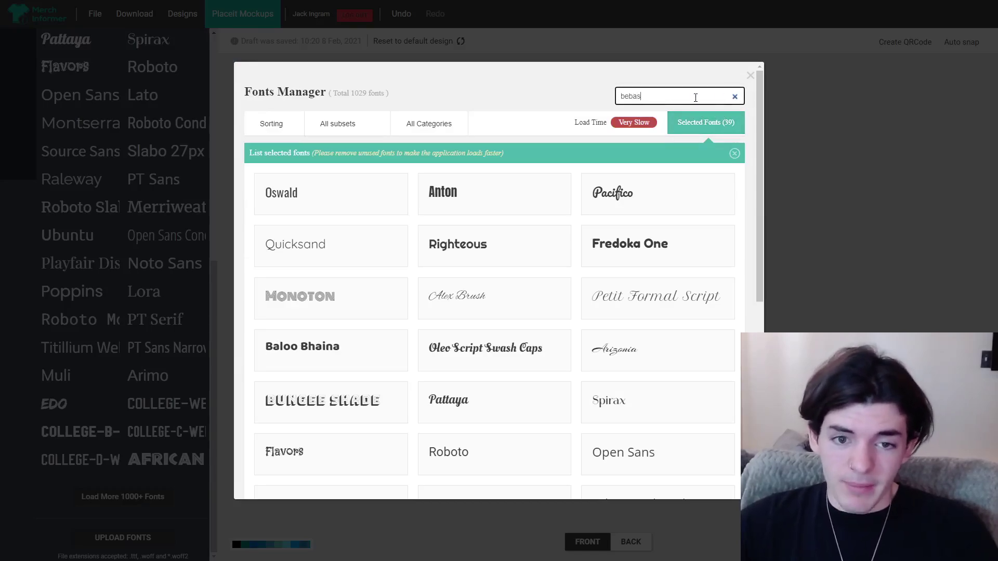
click(702, 156)
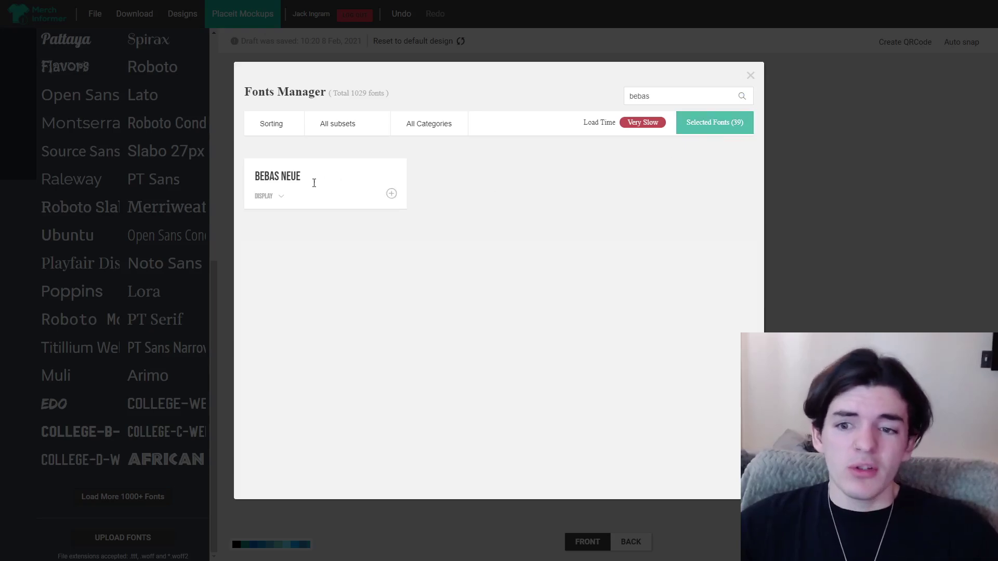
click(390, 195)
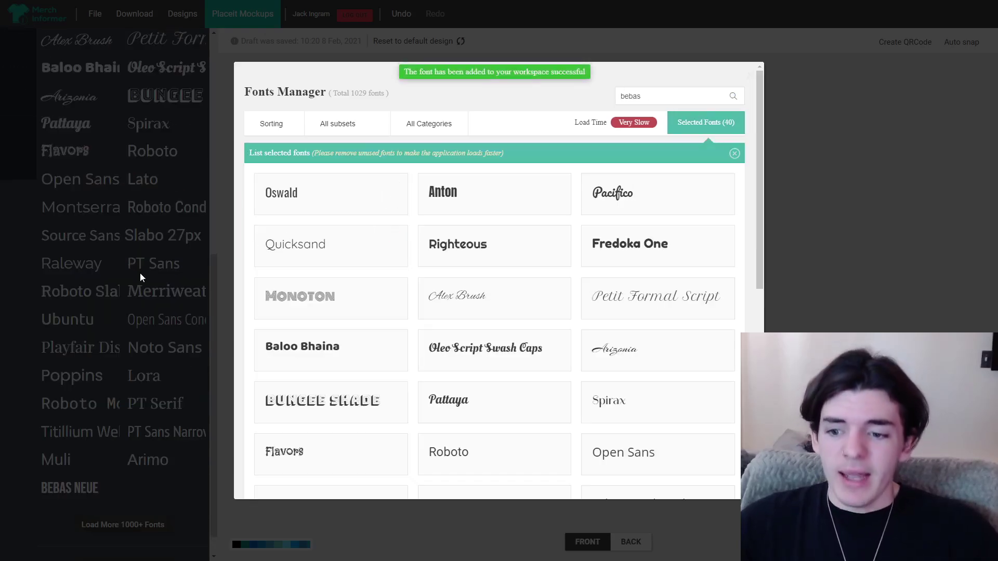
click(147, 484)
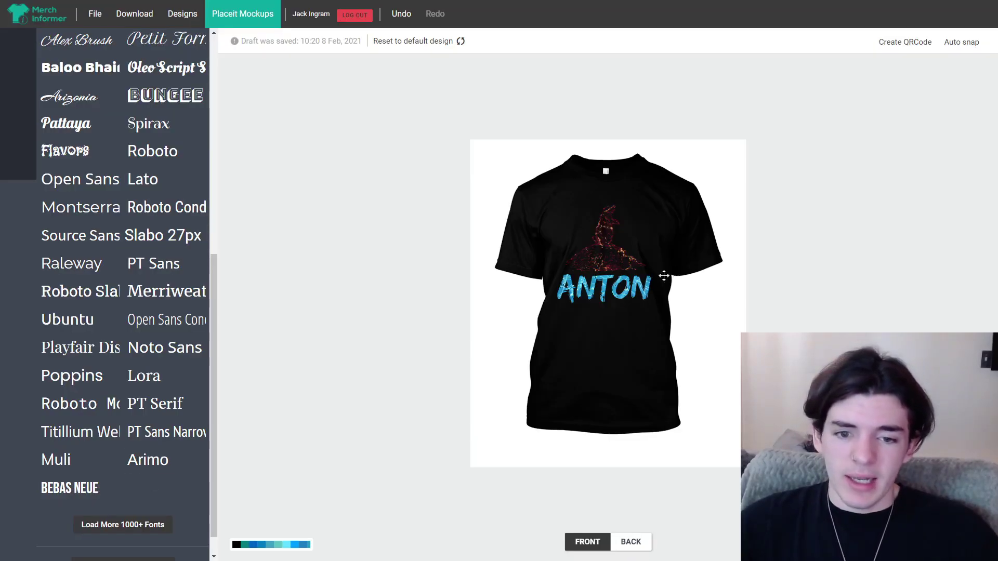
Add a BEBAS NEUE text, enlarge it to about the width of ANTON and place it directly below ANTON.
click(637, 288)
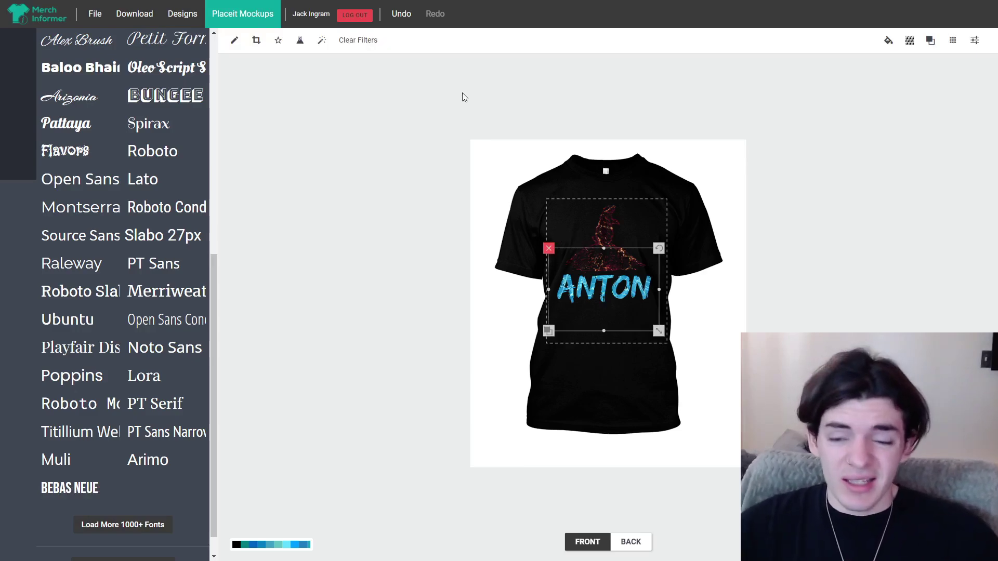
click(80, 494)
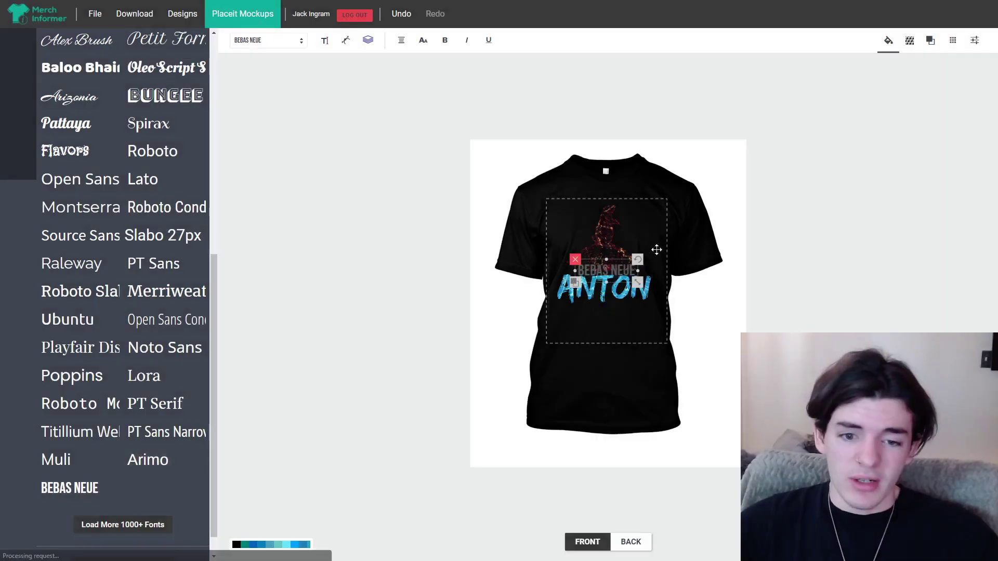
drag(619, 266, 618, 311)
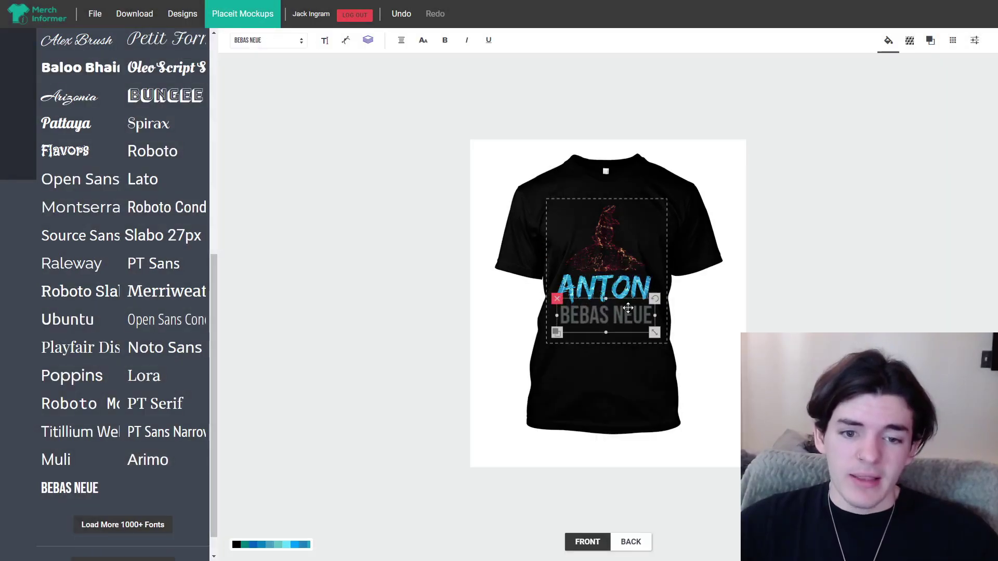
click(267, 166)
scroll(36, 128, up, 5)
scroll(37, 129, up, 3)
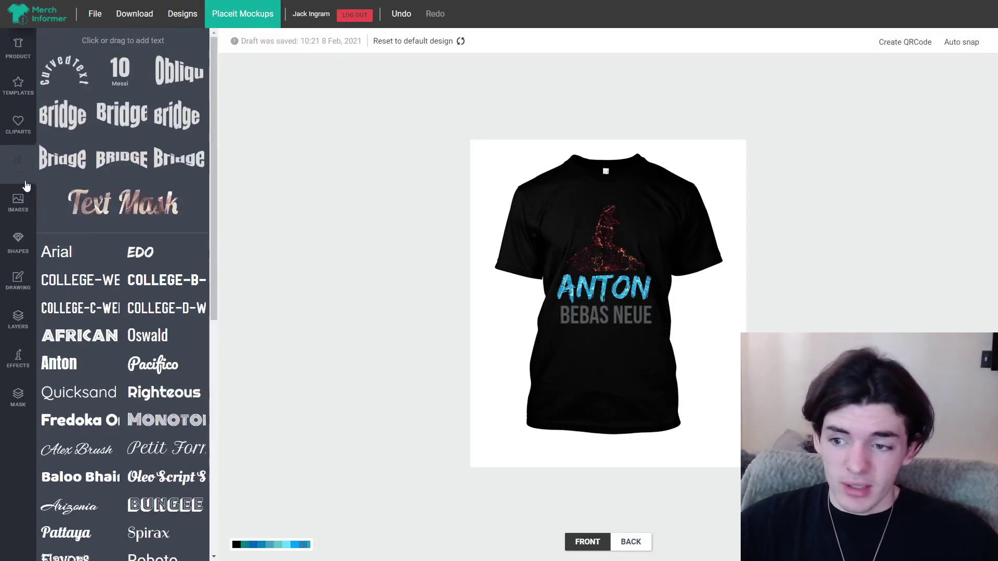
Shift the BEBAS NEUE text slightly left to line it up under ANTON, leaving it deselected.
click(19, 200)
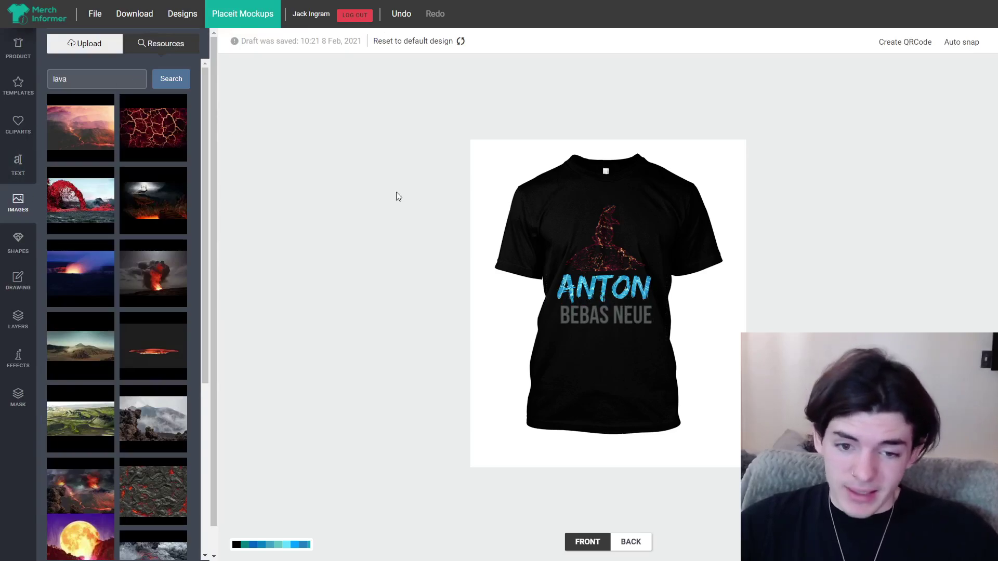
click(594, 320)
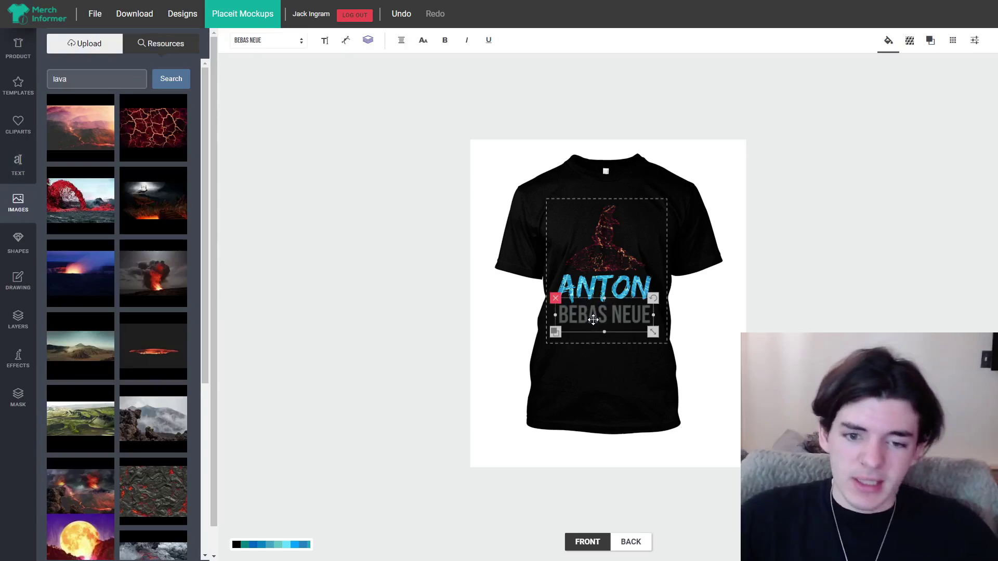
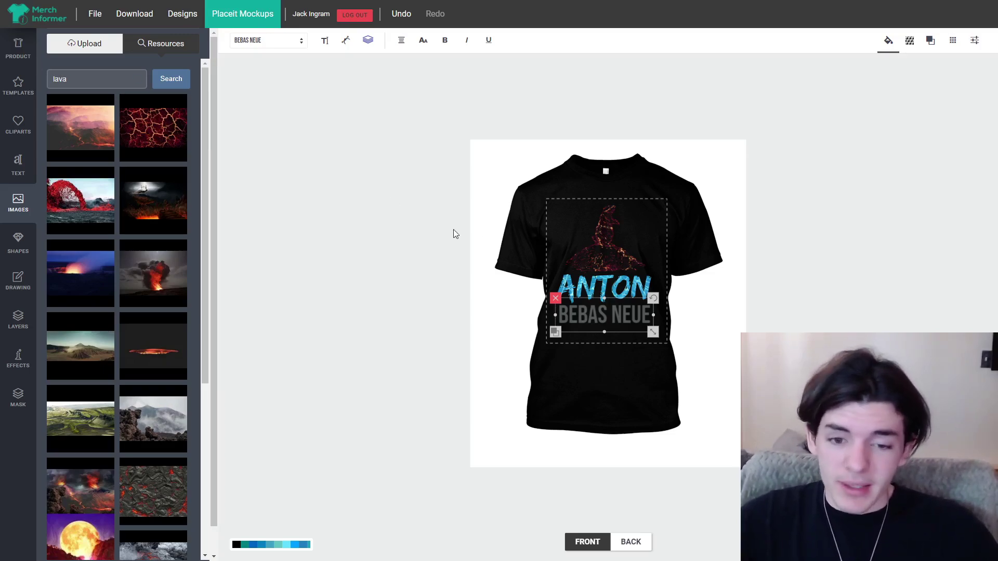
click(560, 230)
click(787, 264)
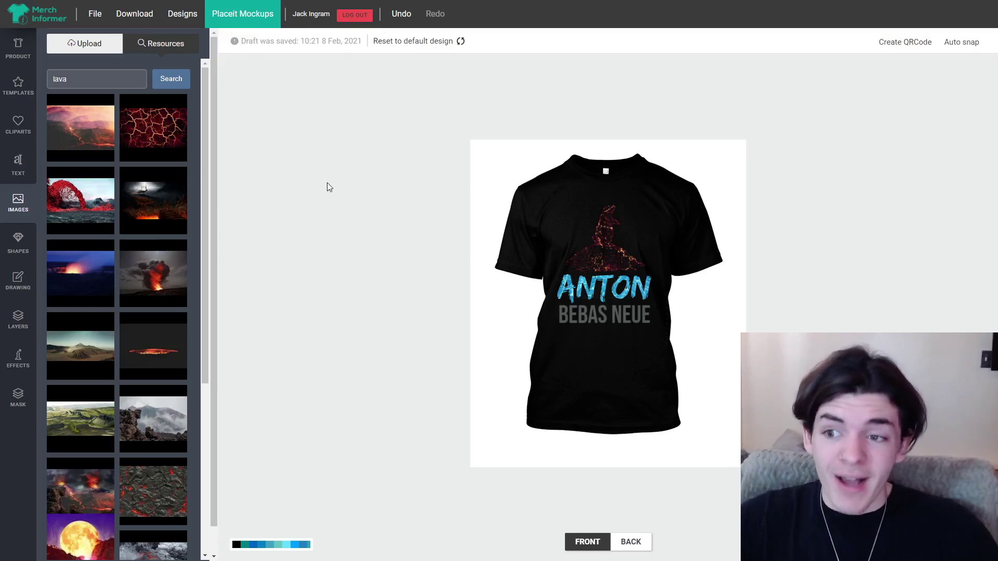
Clear the dog search and browse the full range of free animal cliparts.
click(16, 127)
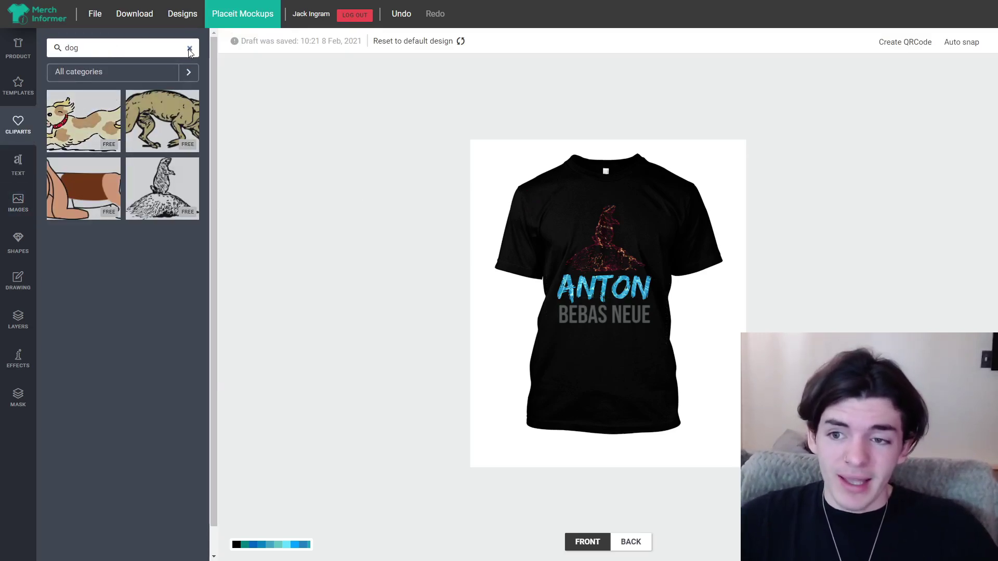
click(188, 48)
scroll(118, 163, down, 15)
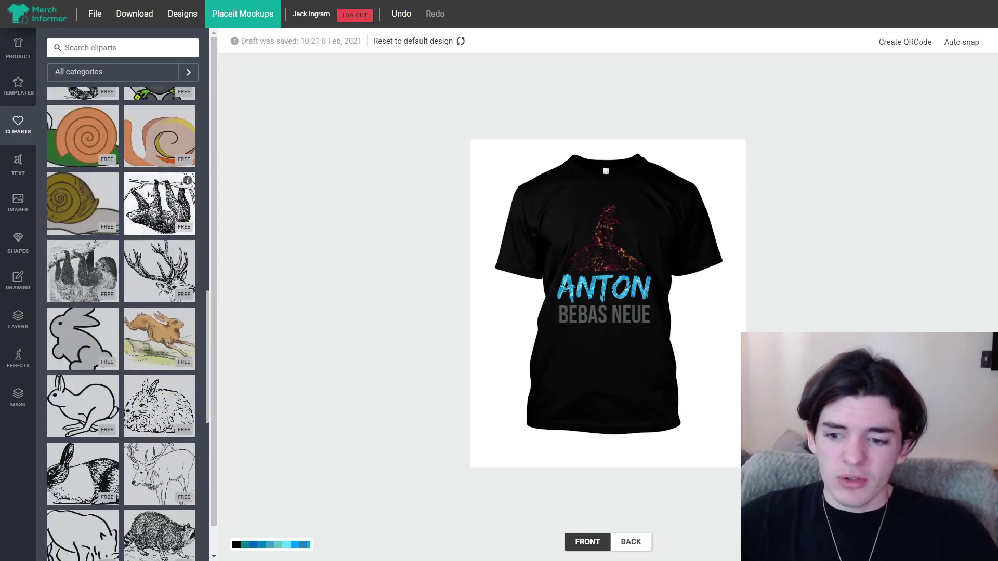
scroll(119, 163, down, 20)
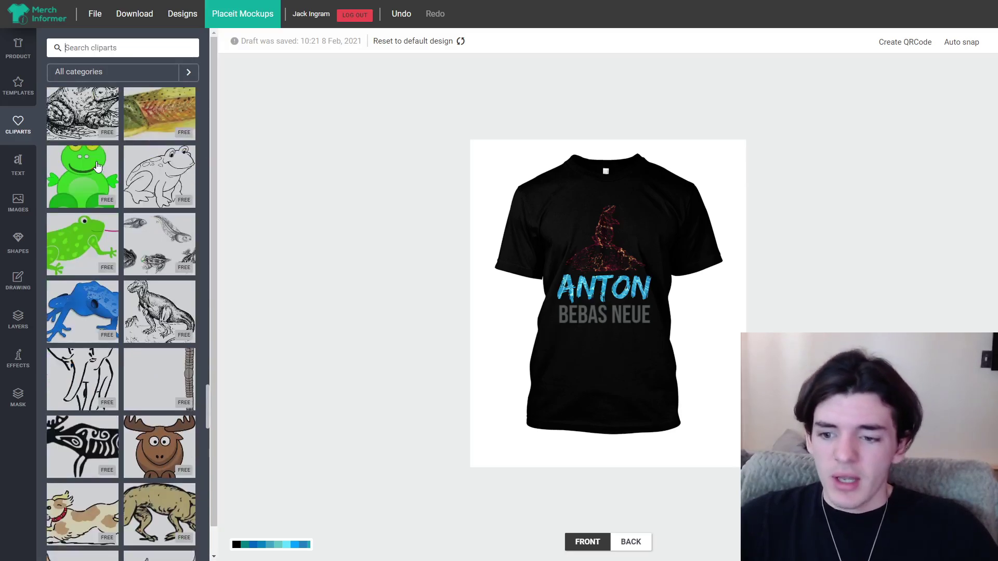
scroll(94, 169, down, 15)
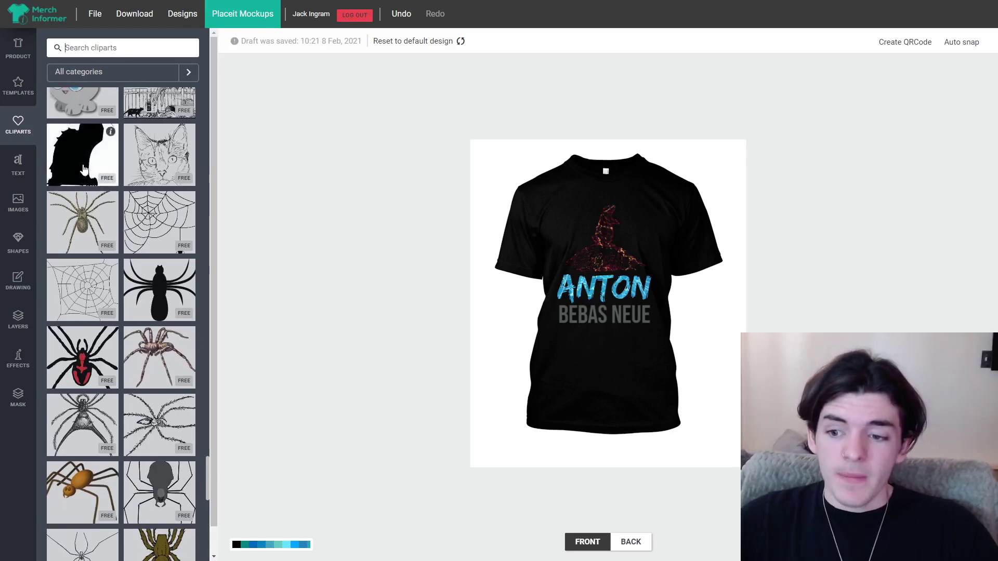
scroll(82, 169, down, 15)
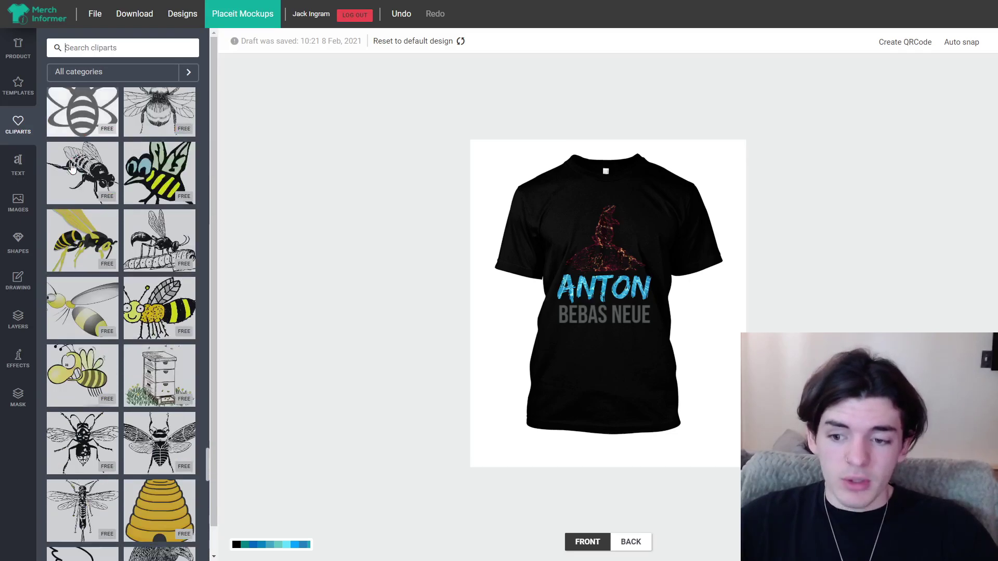
scroll(73, 167, down, 8)
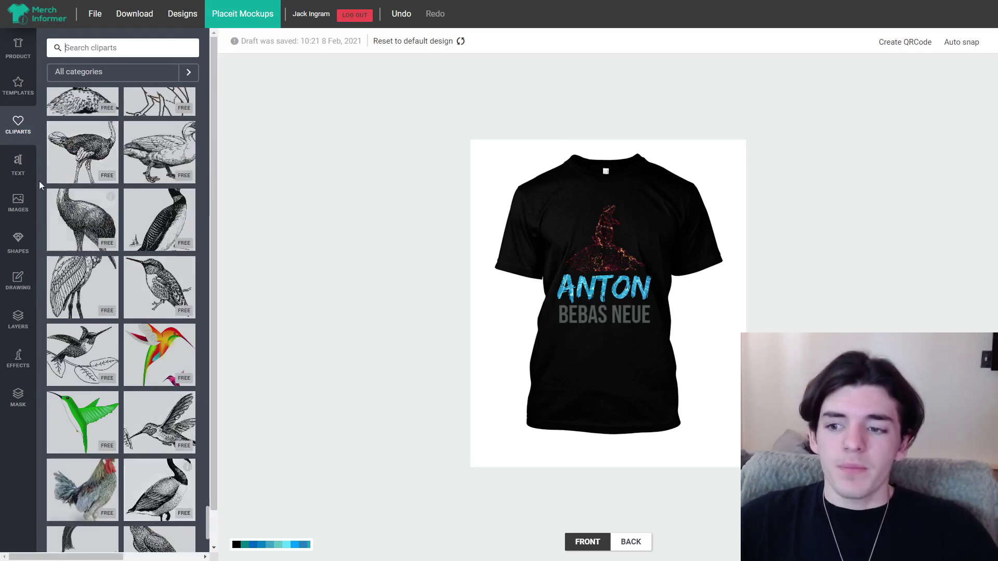
click(25, 200)
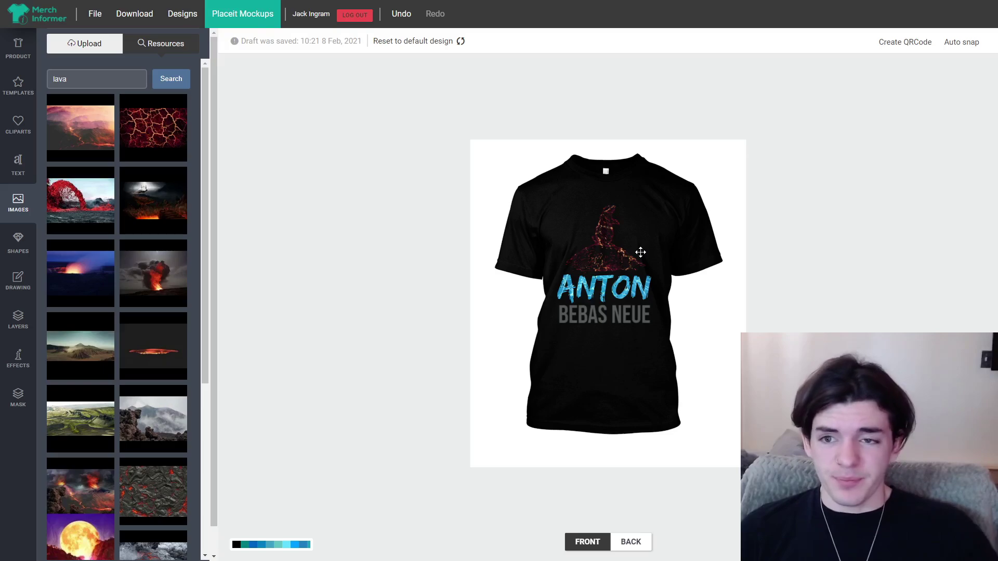
click(130, 16)
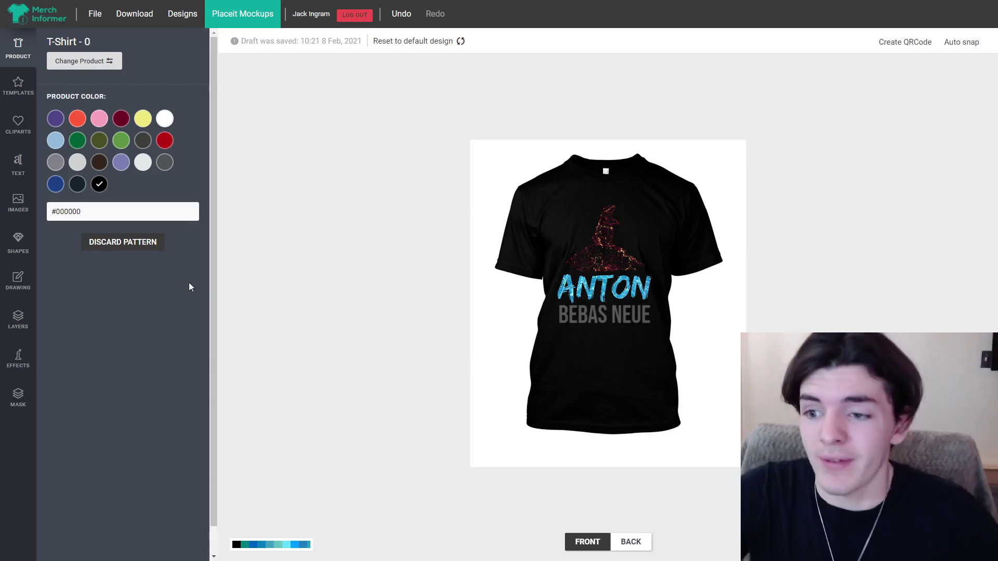
click(20, 203)
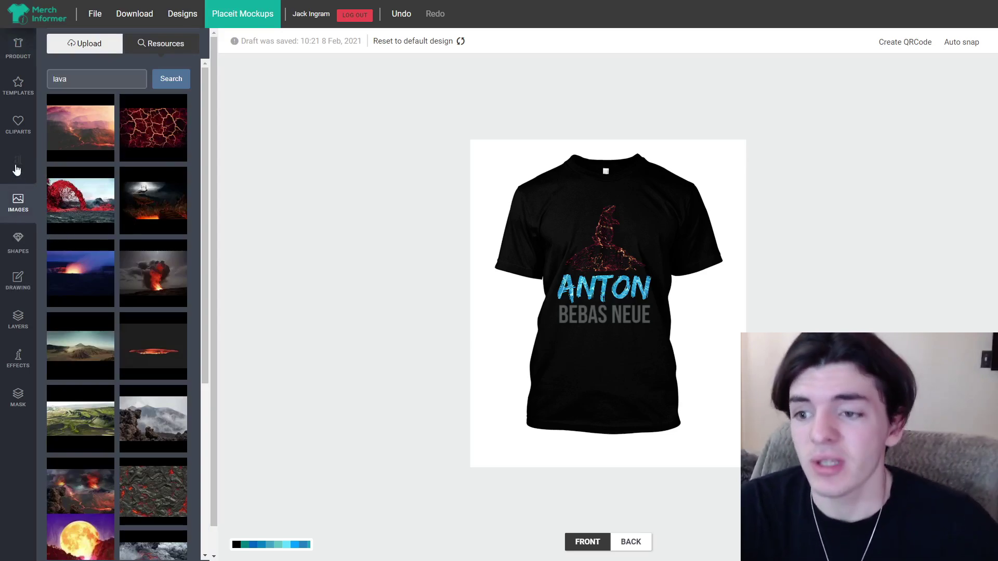
Add the guinea fowl clipart to the shirt and set its fill color to #e5e9e9.
click(18, 128)
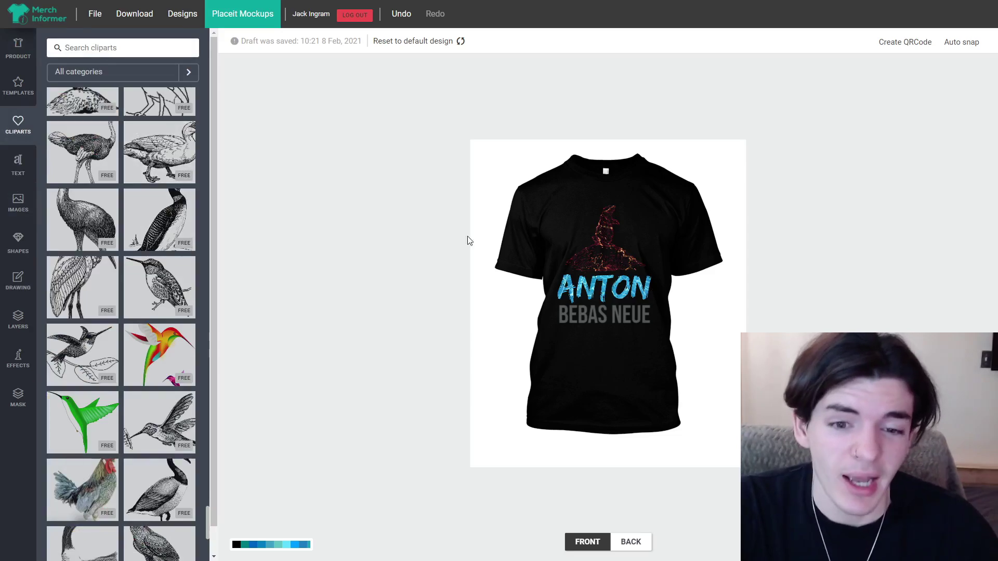
scroll(100, 254, down, 5)
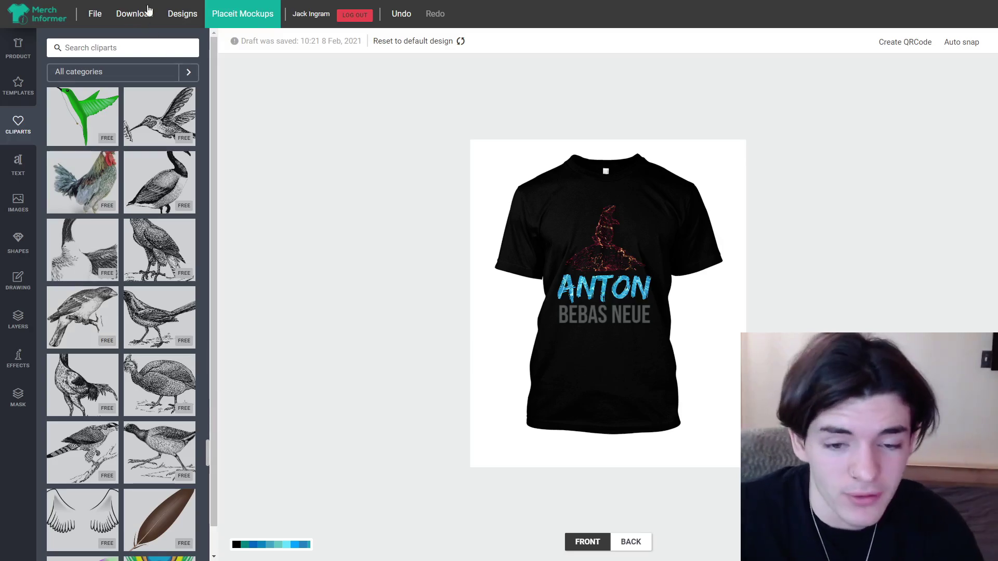
click(565, 295)
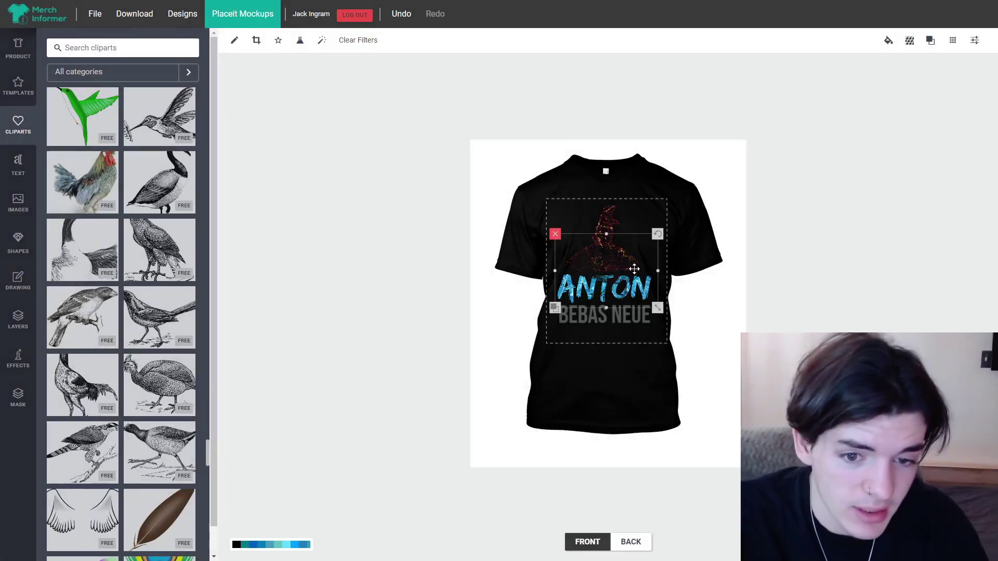
click(889, 41)
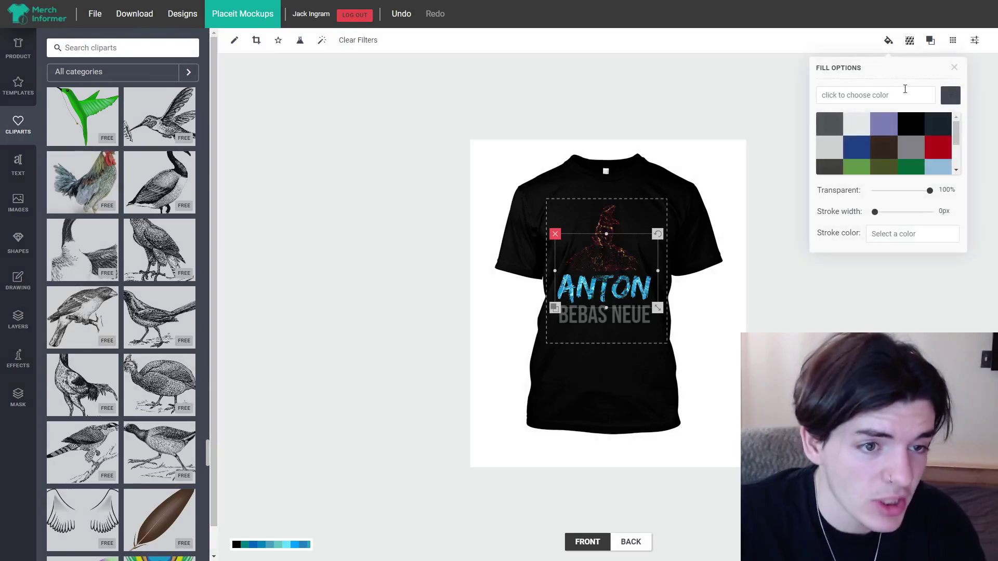
click(854, 129)
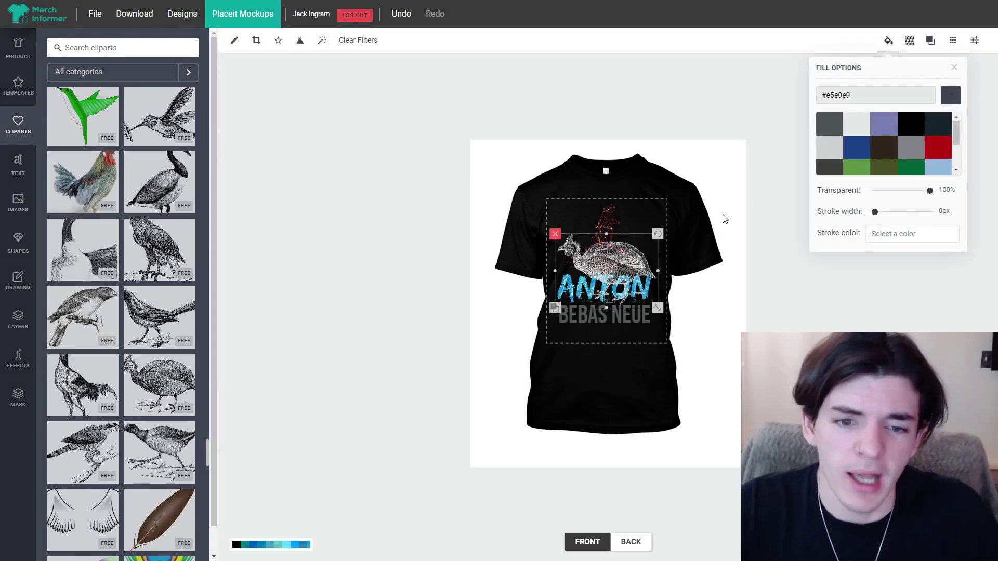
Delete the lava-masked prairie dog and move the guinea fowl clipart up above the ANTON text.
click(612, 219)
click(610, 289)
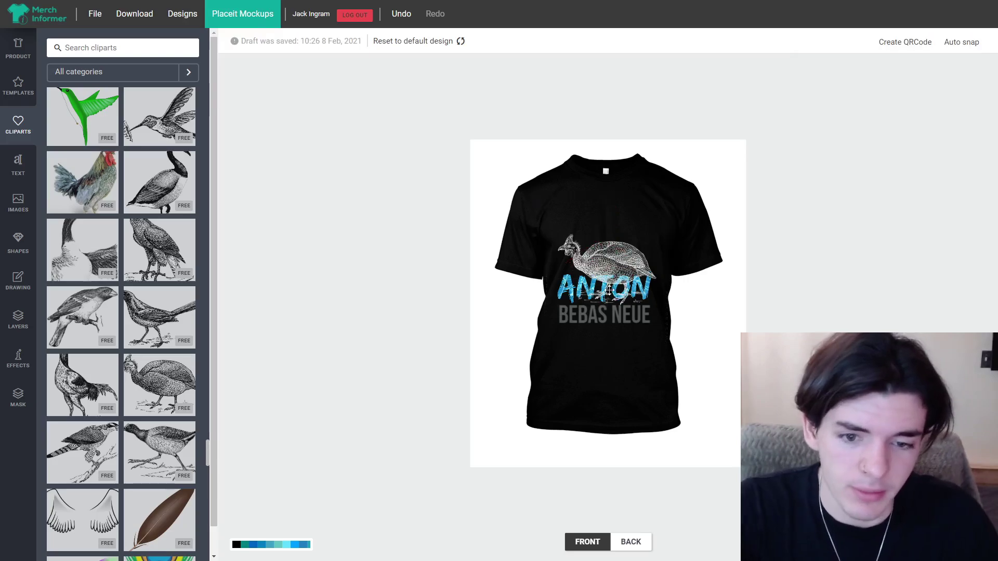
click(572, 297)
click(602, 234)
Remove the ANTON and BEBAS NEUE texts, keeping only the guinea fowl on the shirt.
key(ctrl+z)
key(ctrl+z)
key(ctrl+z)
key(ctrl+z)
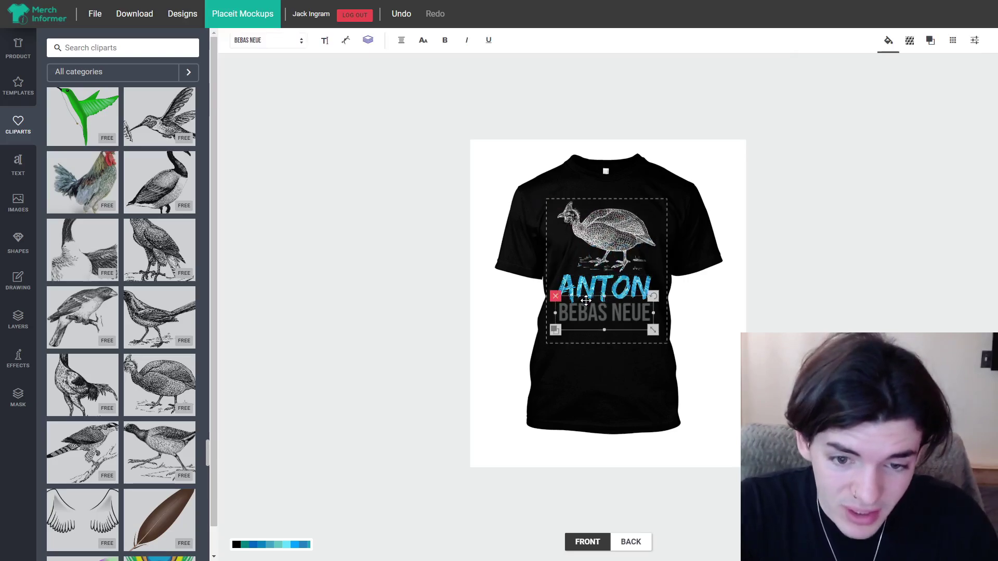
key(ctrl+z)
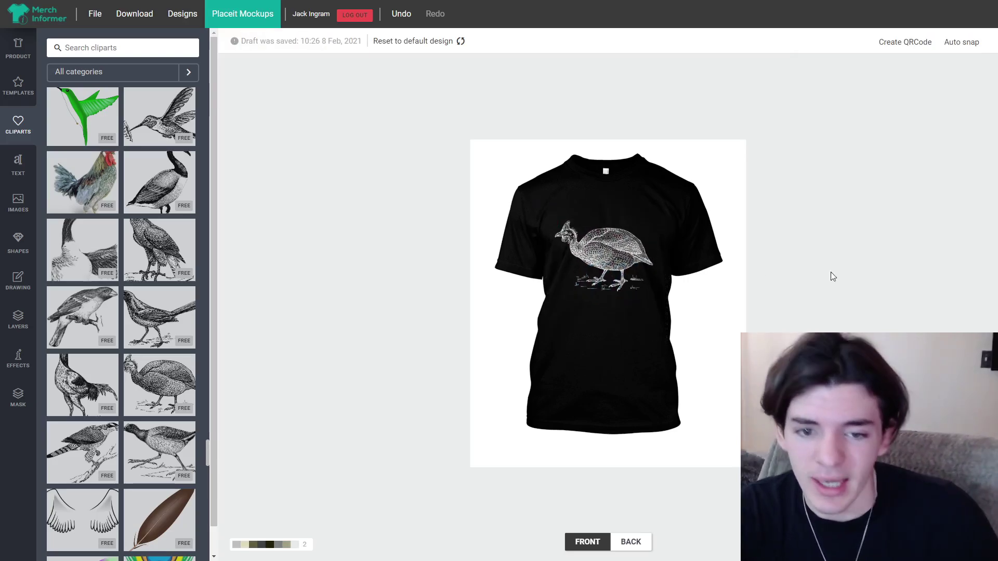
Enlarge the guinea fowl clipart slightly, center it on the shirt's chest and deselect it.
click(624, 251)
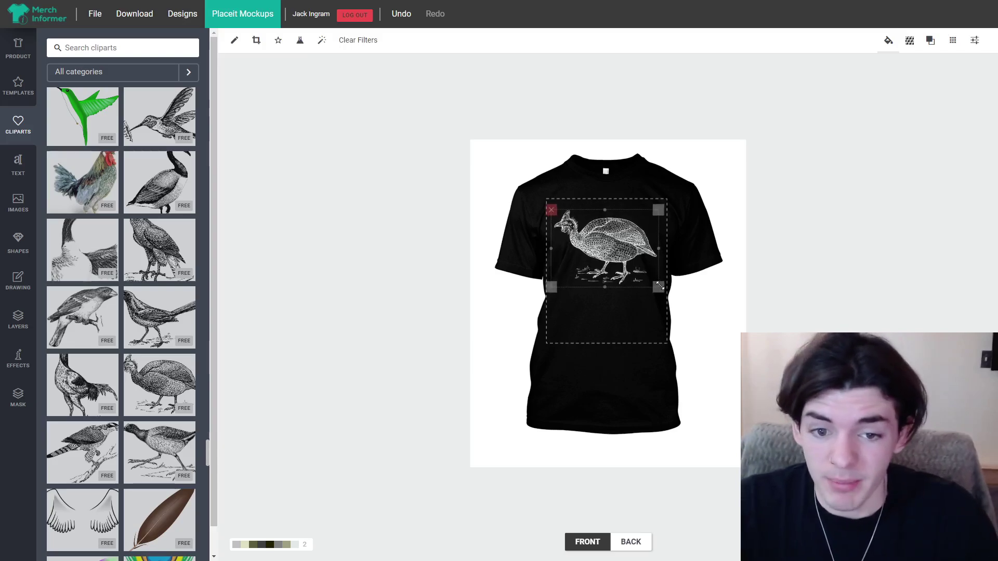
click(770, 280)
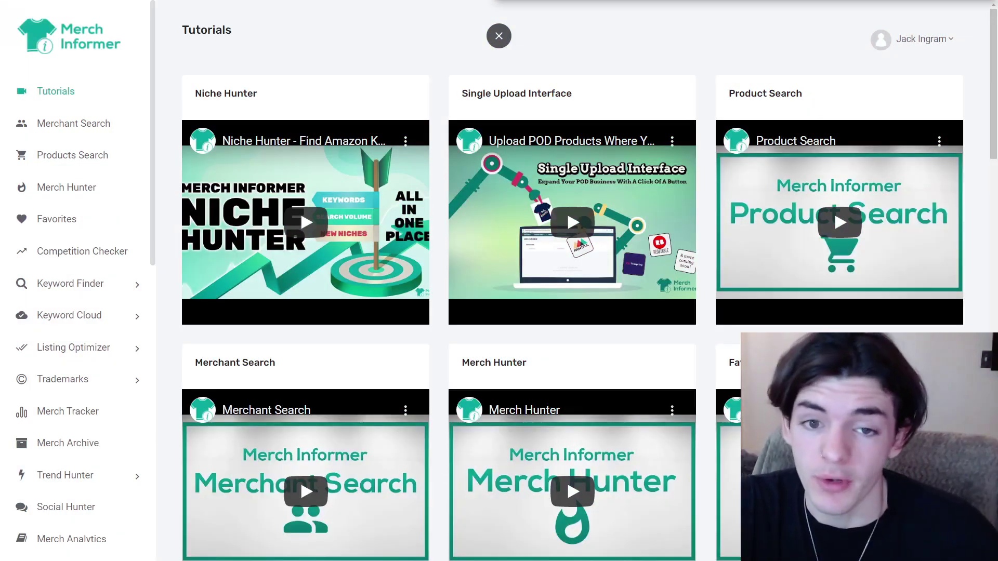
Switch to the Merch Informer members dashboard and look through its list of research and listing tools.
scroll(496, 89, down, 1)
scroll(496, 88, up, 1)
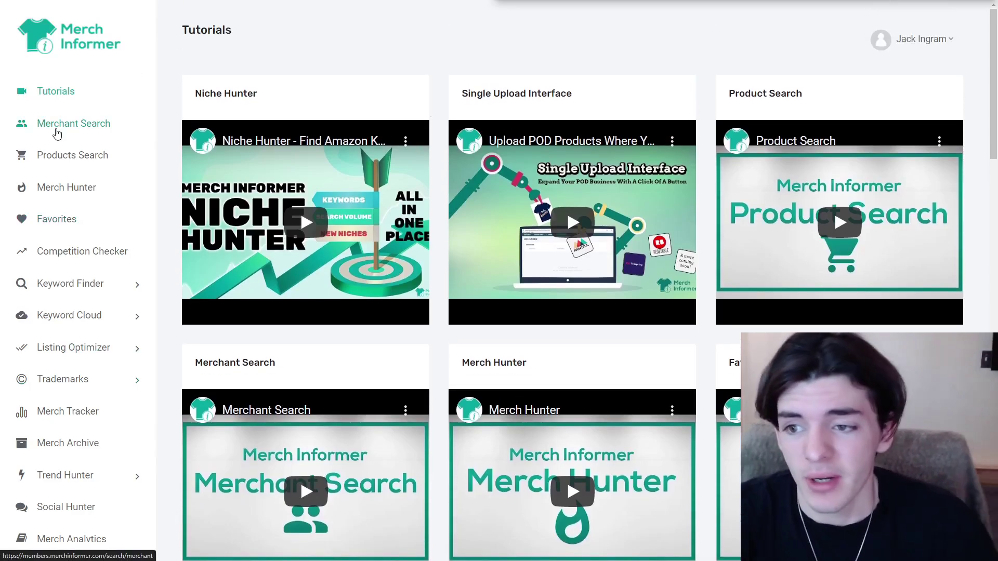
scroll(57, 135, down, 1)
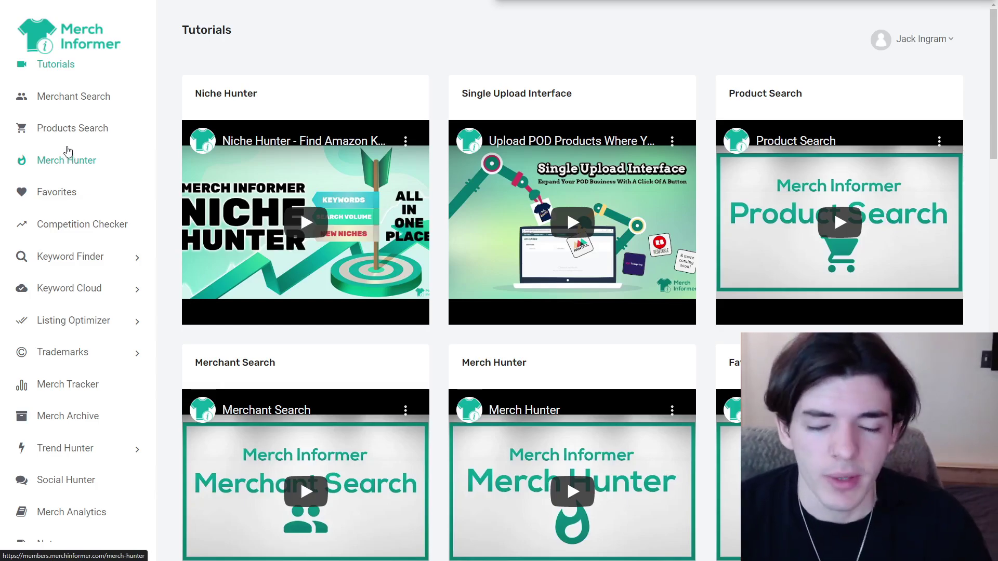
scroll(73, 144, down, 1)
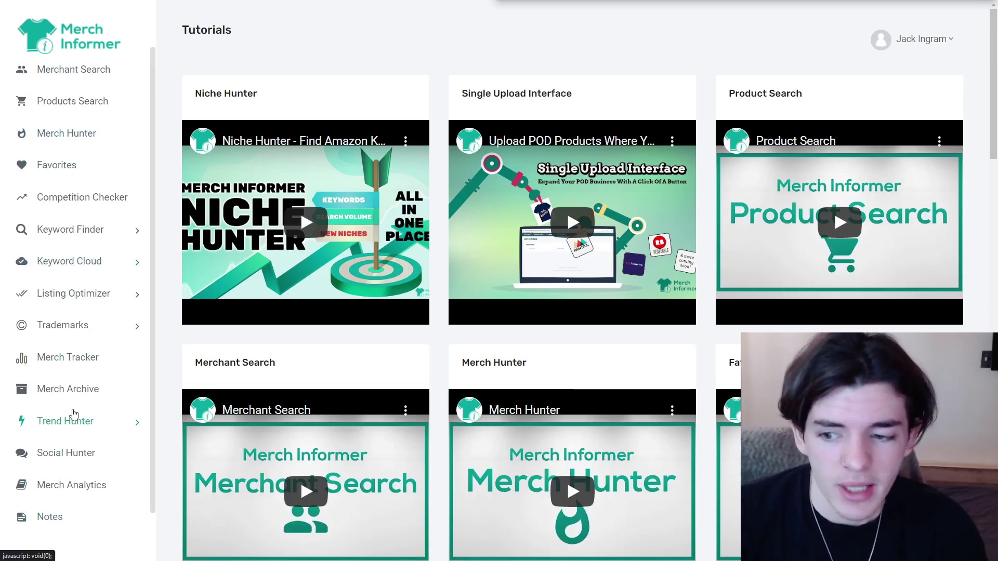
scroll(80, 395, up, 1)
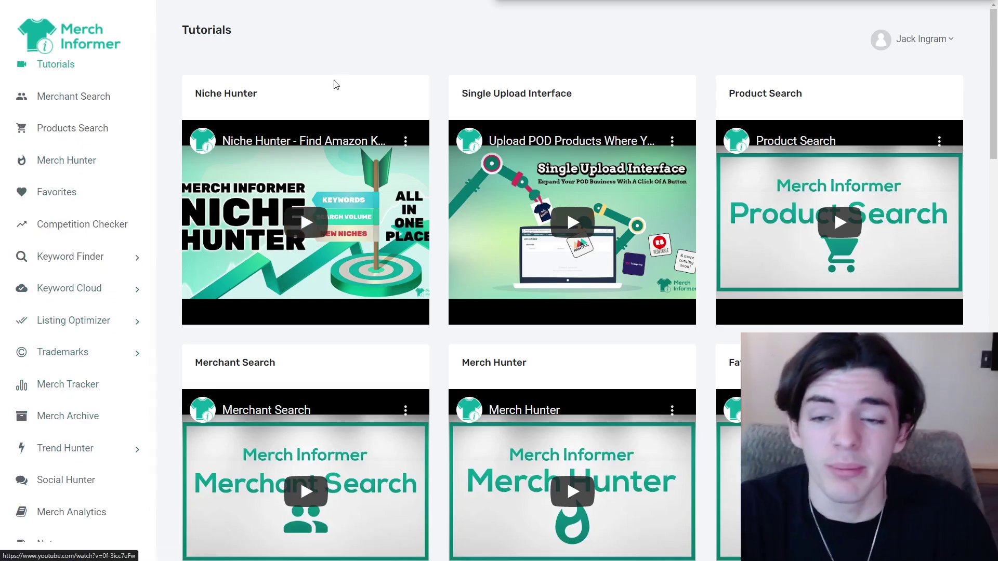
scroll(96, 224, up, 1)
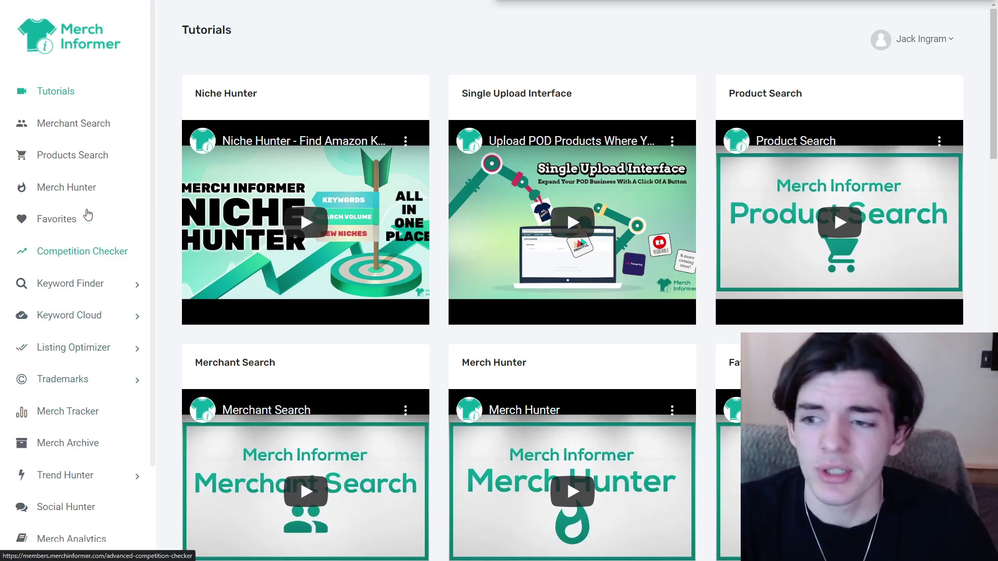